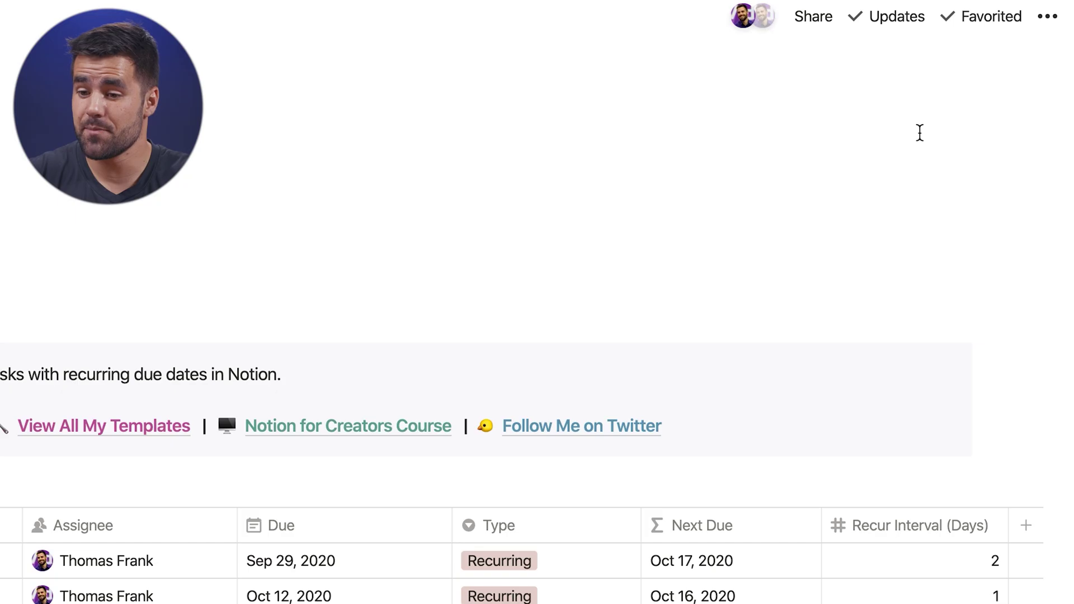
Copy the link to the recurring due dates Notion template page.
click(1040, 27)
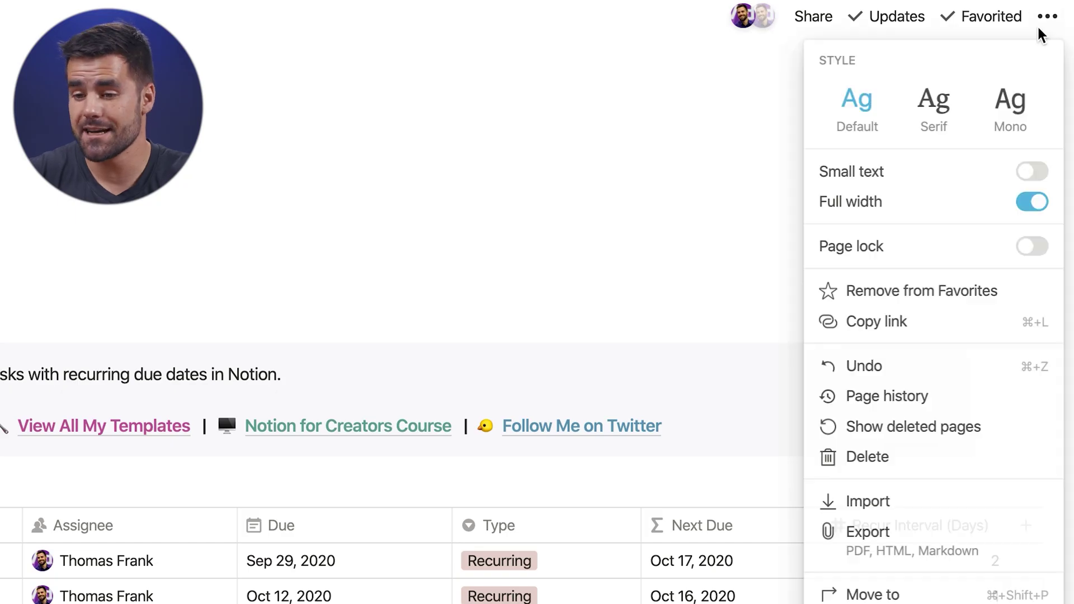
click(939, 319)
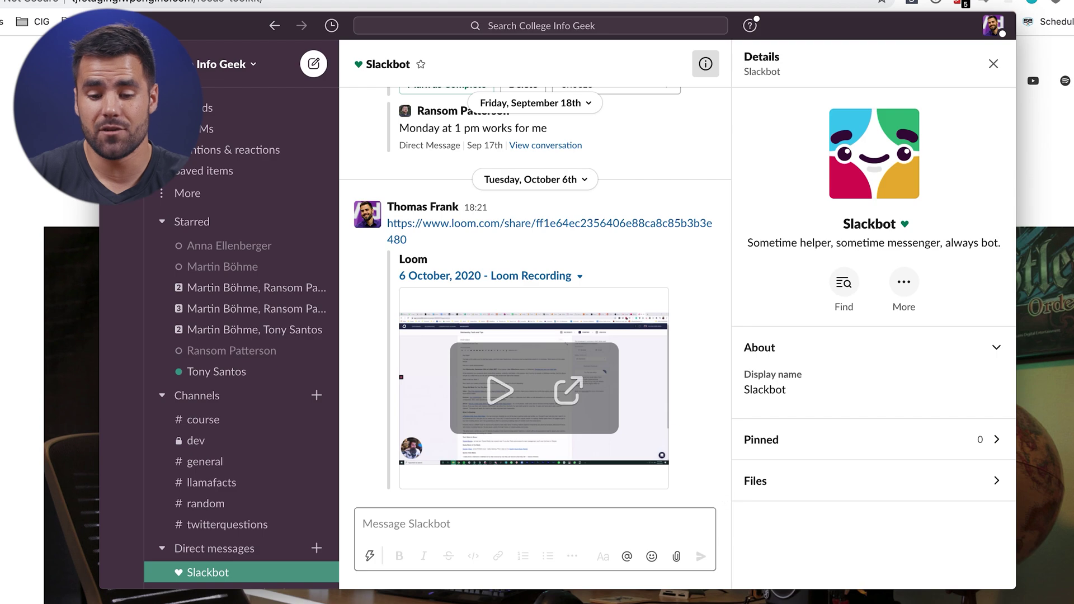
Paste the Recurring Task Dates link into the Slackbot chat, send it, and open the posted link.
click(479, 532)
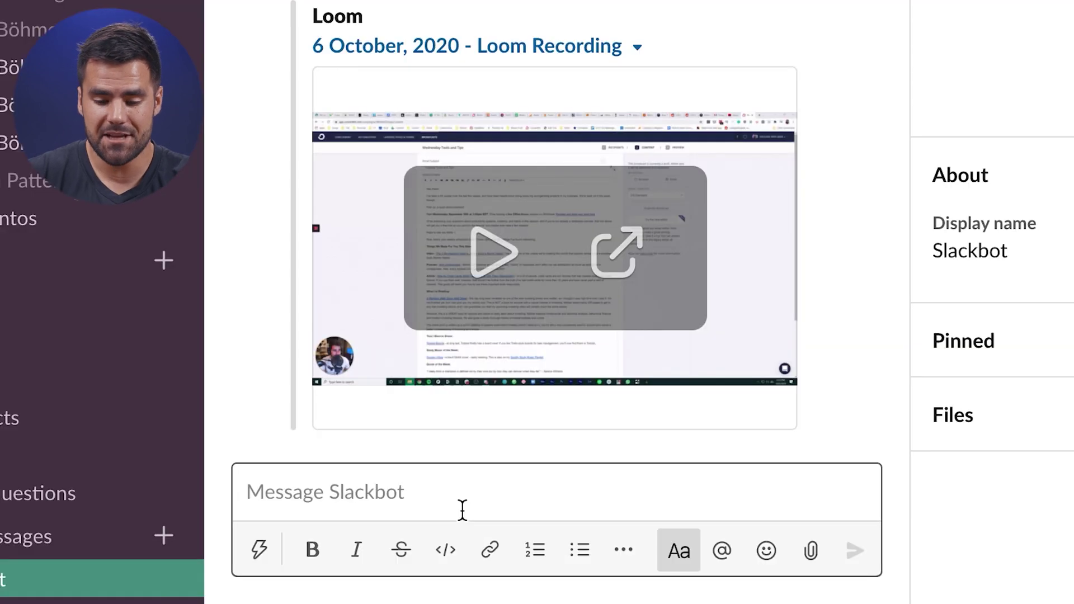
text(https://www.notion.so/collegeinfogeek/Recurring-Task-Dates-01101ca280f74efb937488d468ffbaac)
key(Return)
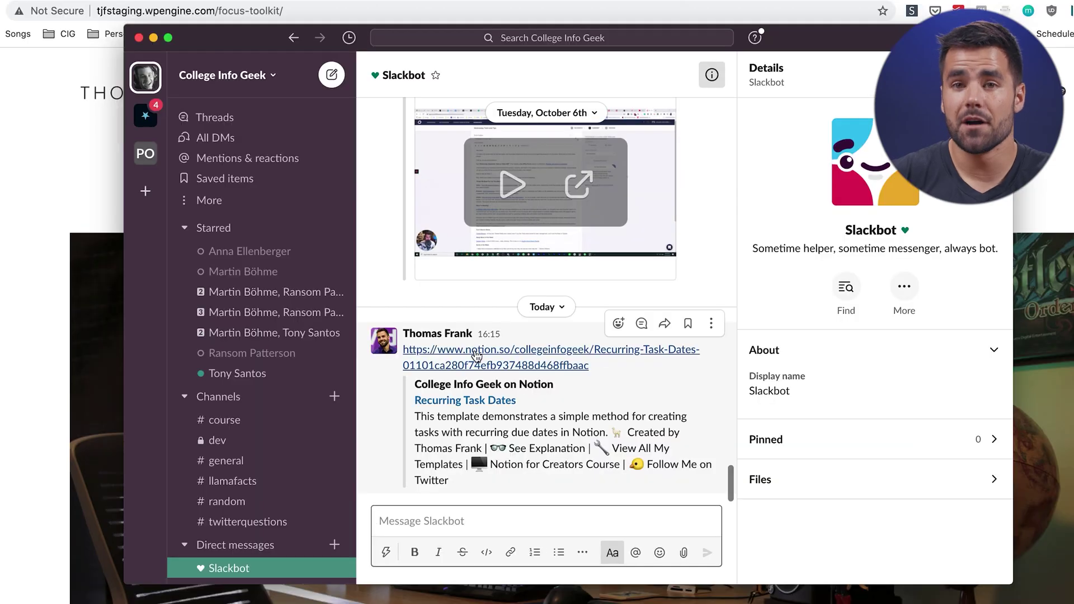
click(475, 355)
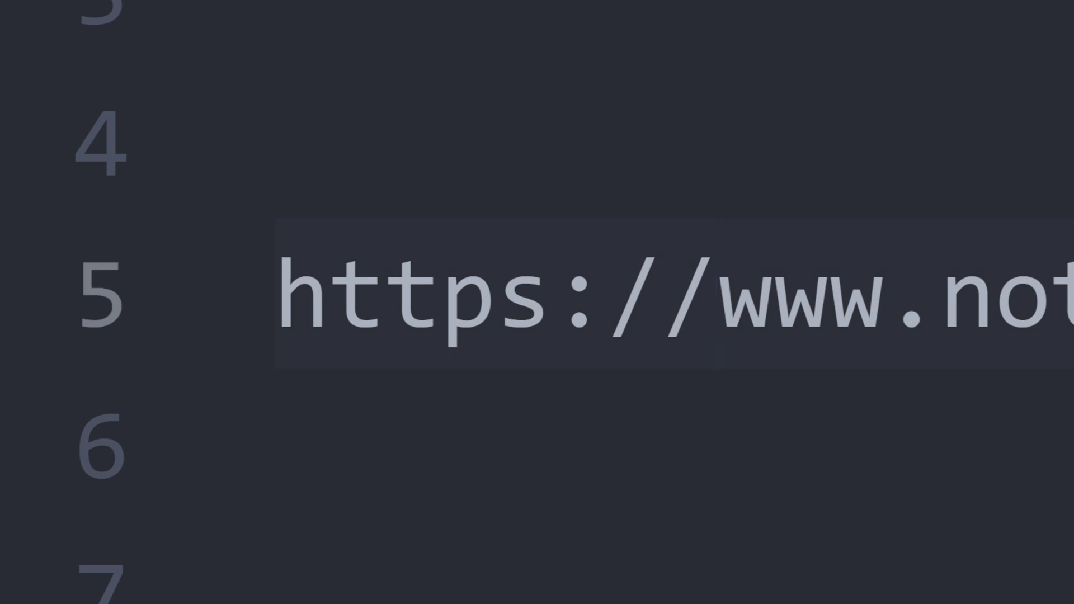
Replace the URL's https prefix with notion:// and return to the Slackbot message box.
key(BackSpace)
key(BackSpace)
key(BackSpace)
key(BackSpace)
key(BackSpace)
key(BackSpace)
key(BackSpace)
key(BackSpace)
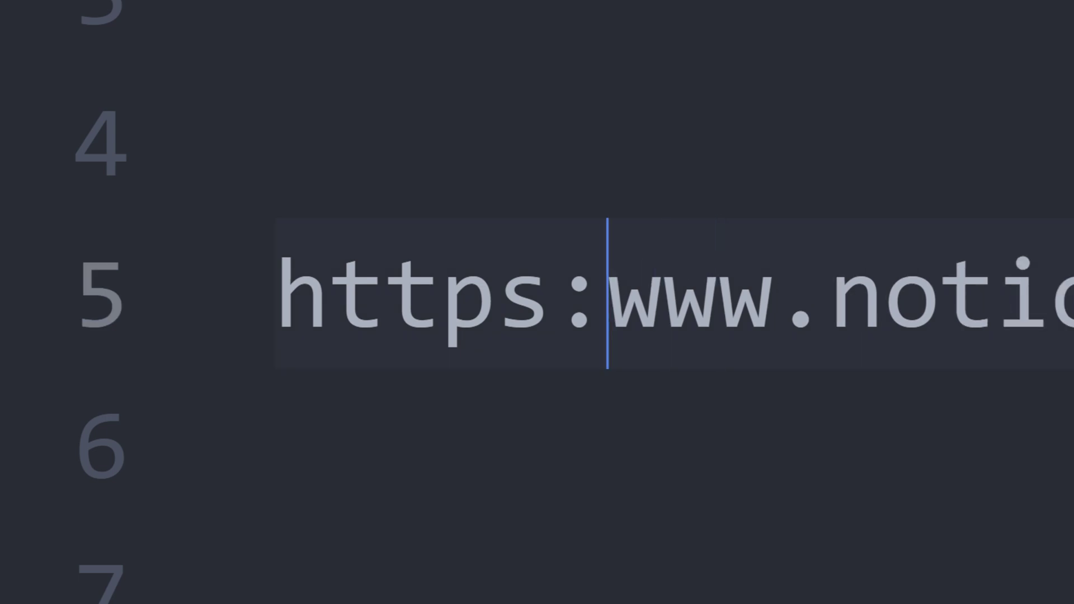
text(notion://)
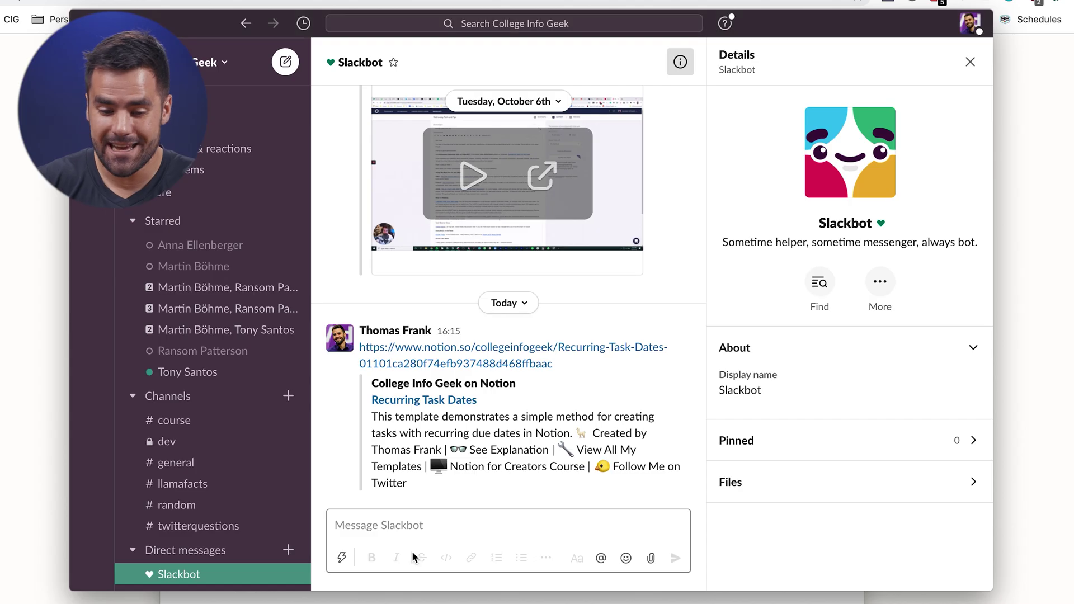
click(417, 524)
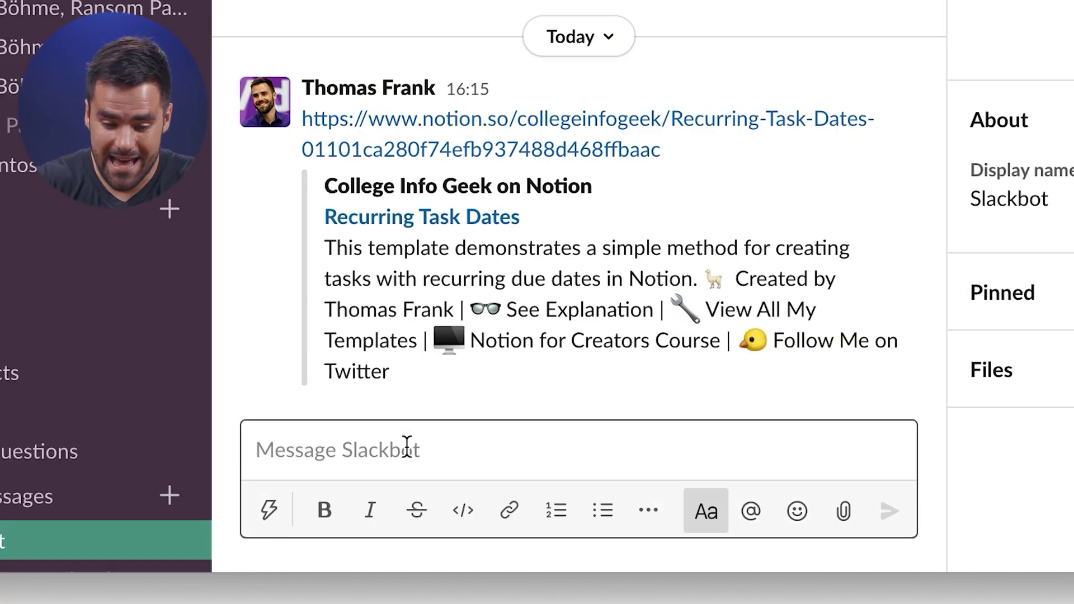
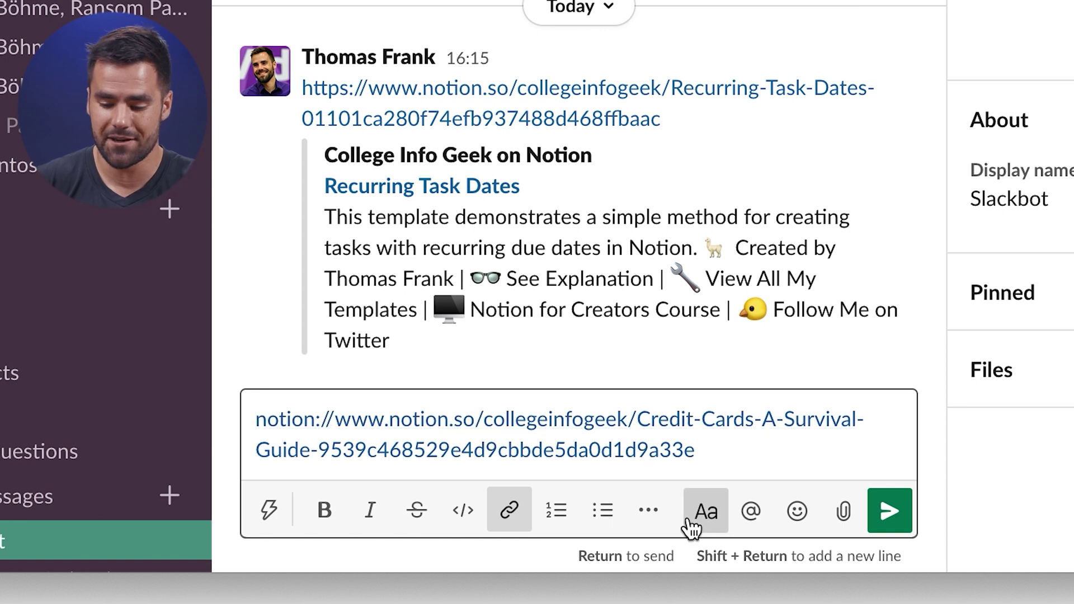
Send the pasted notion:// link to Slackbot and open it in the Notion app.
key(Return)
click(600, 342)
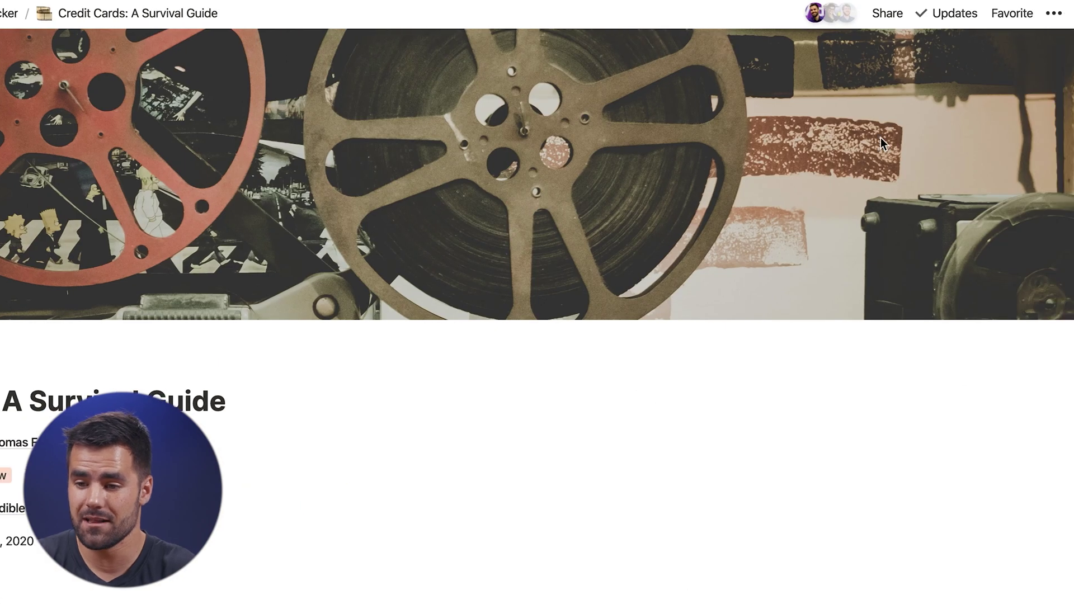
Paste the Credit Cards page link, edit its https prefix to notion, and send it.
click(1054, 13)
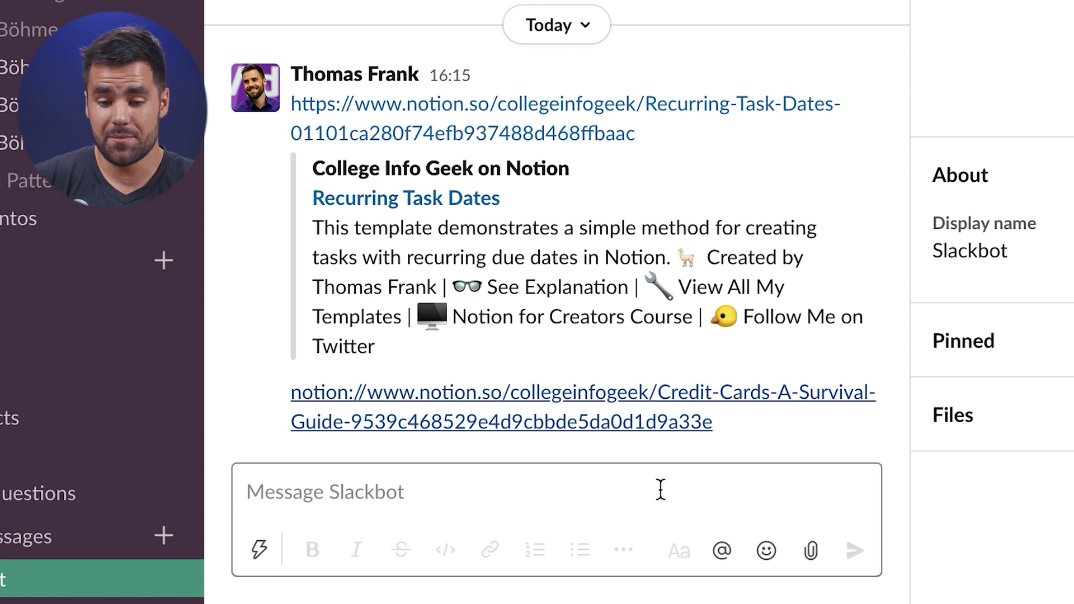
click(655, 489)
click(291, 456)
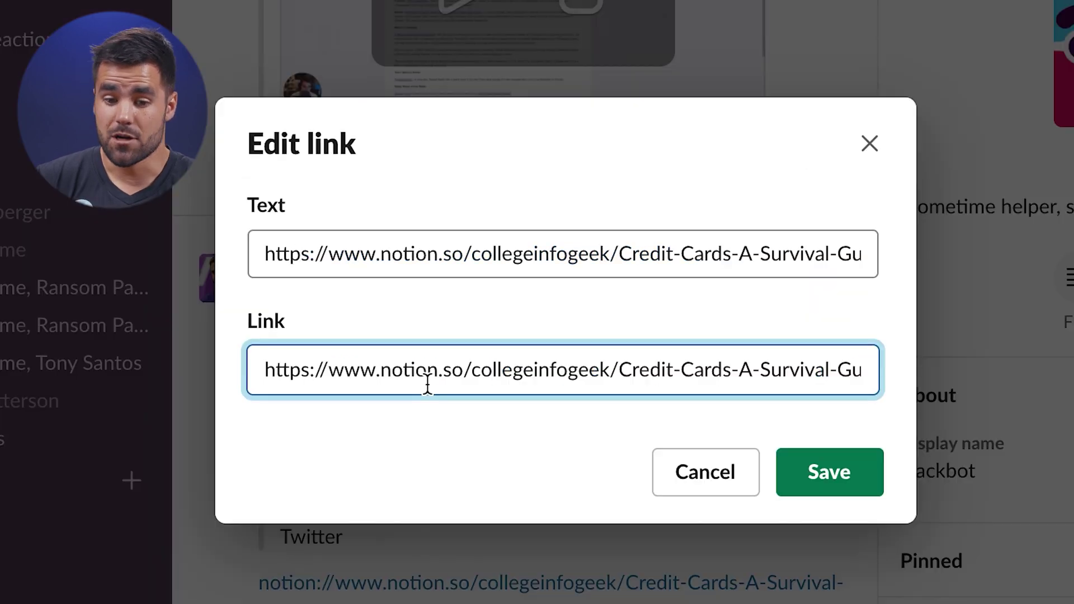
click(342, 149)
key(BackSpace)
key(BackSpace)
key(BackSpace)
key(BackSpace)
key(BackSpace)
text(notion)
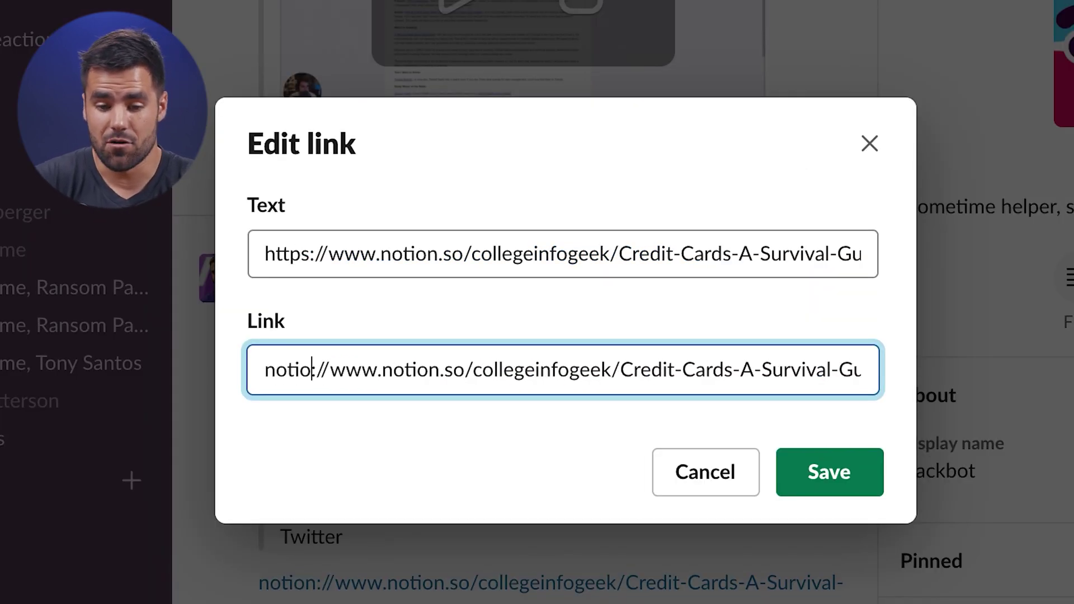
click(848, 460)
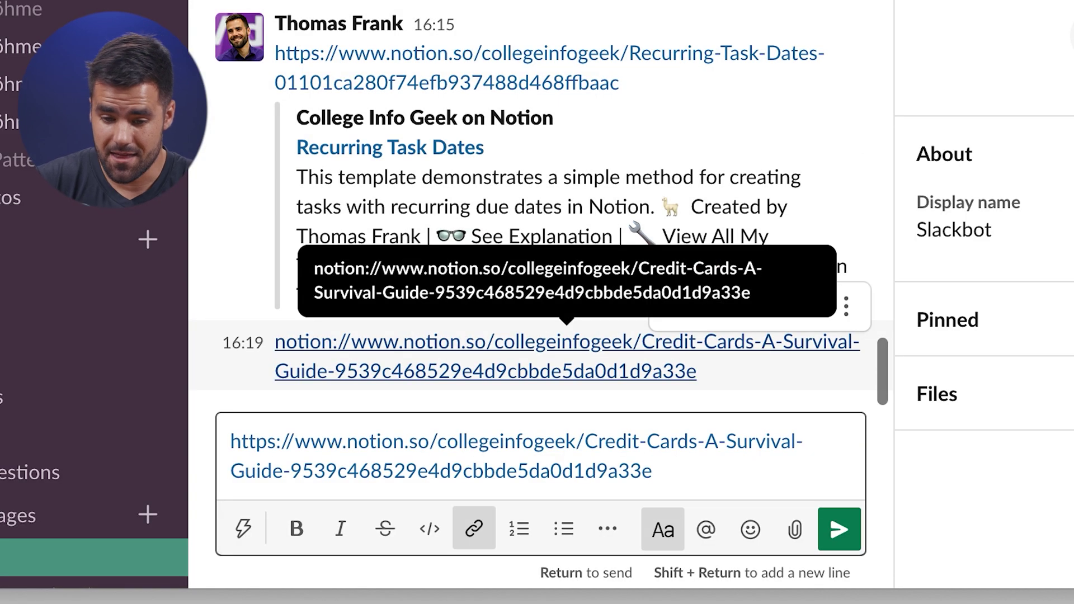
key(Return)
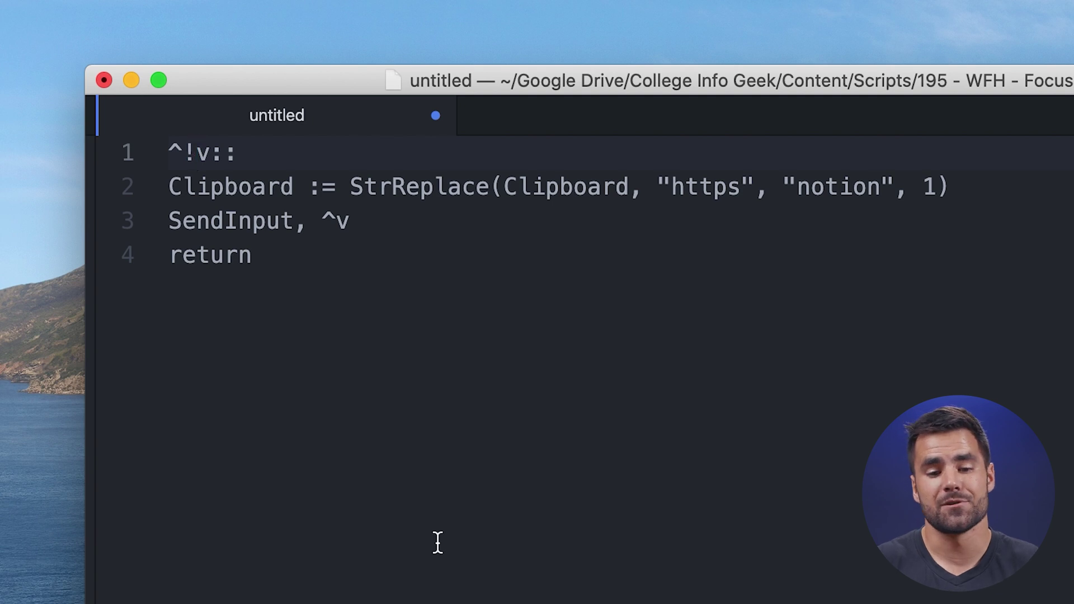
click(381, 424)
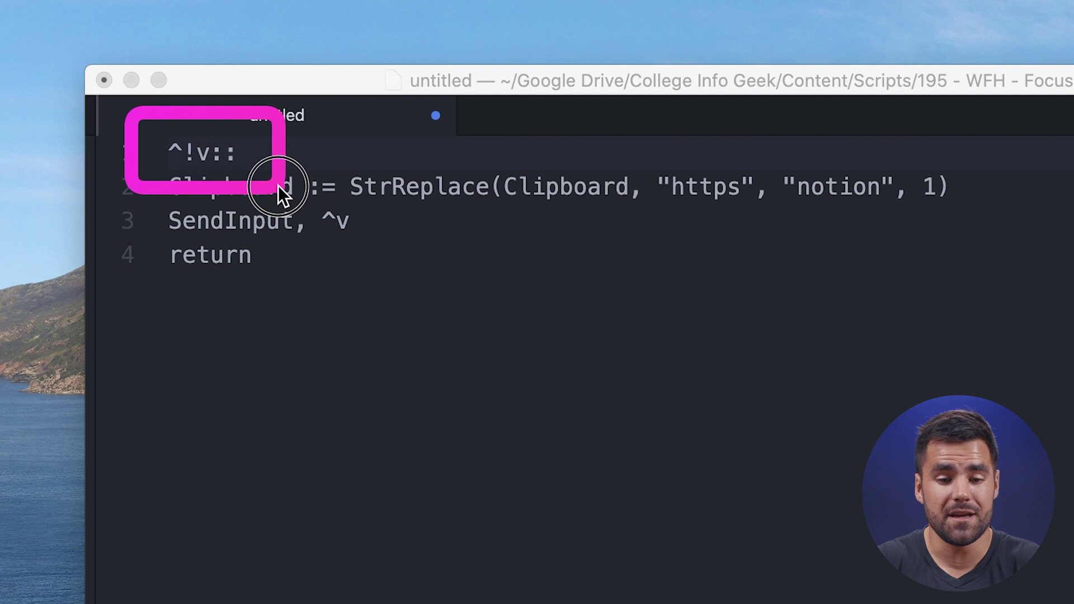
click(241, 160)
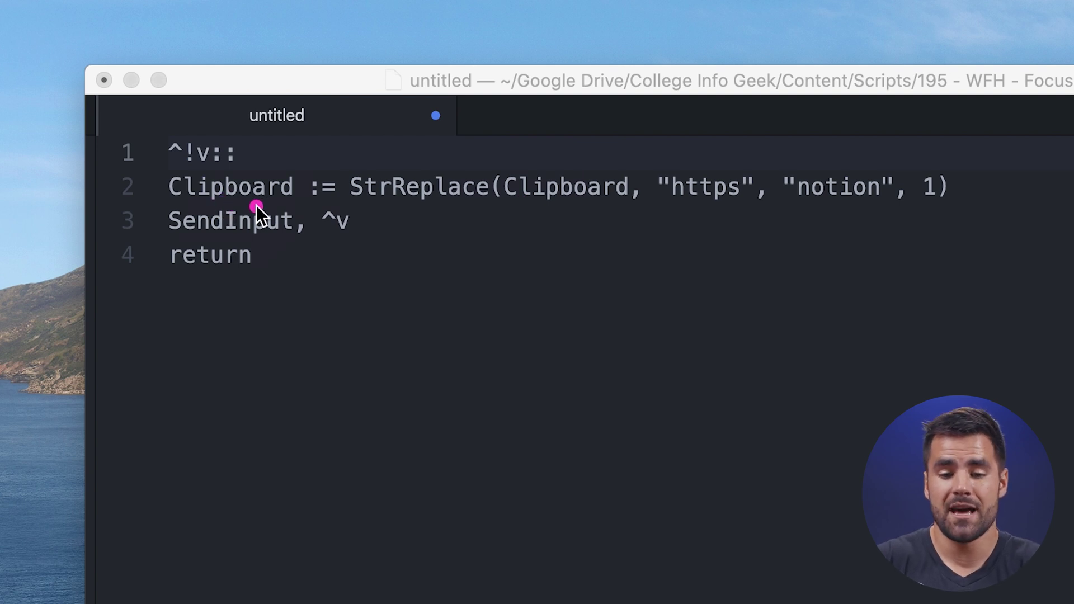
mouse_move(323, 155)
mouse_down()
mouse_move(1010, 249)
mouse_move(979, 225)
mouse_up()
click(512, 204)
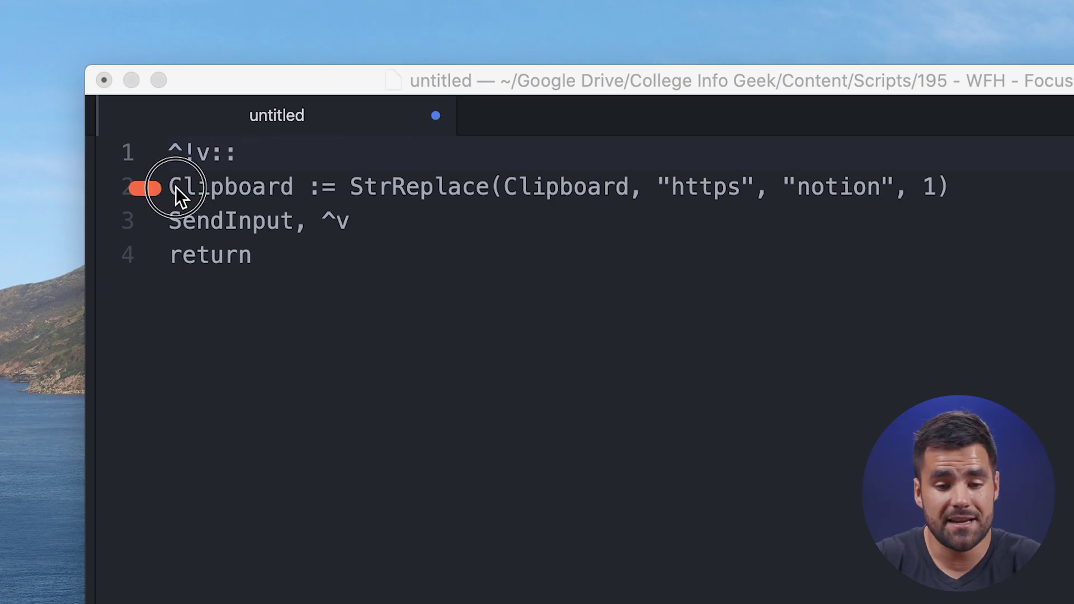
drag(176, 187, 431, 269)
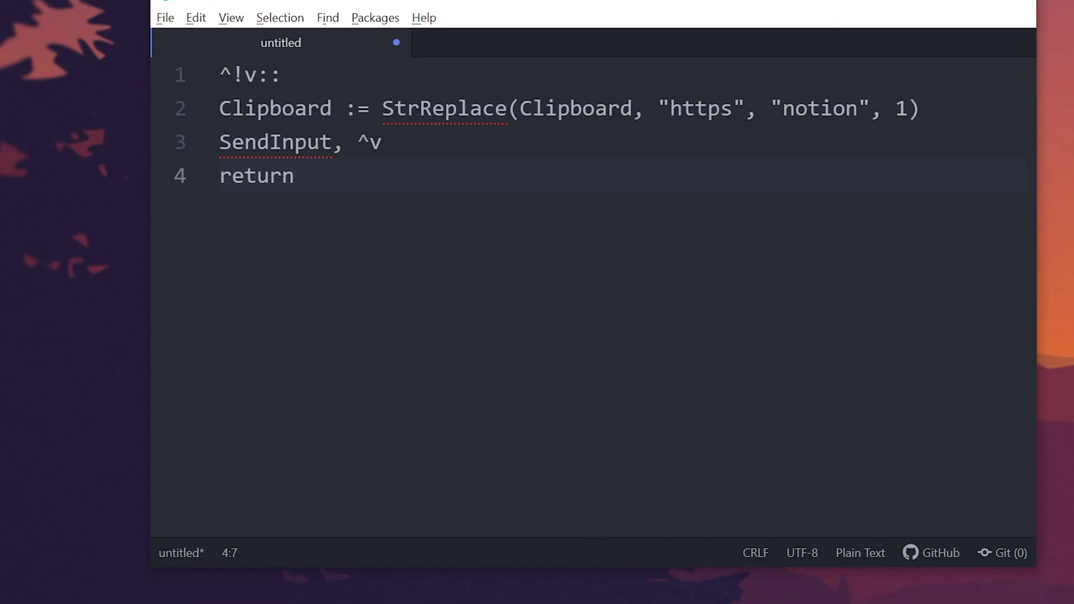
Save the Atom script as Notion Paste.ahk in the AutoHotKey folder.
key(ctrl+s)
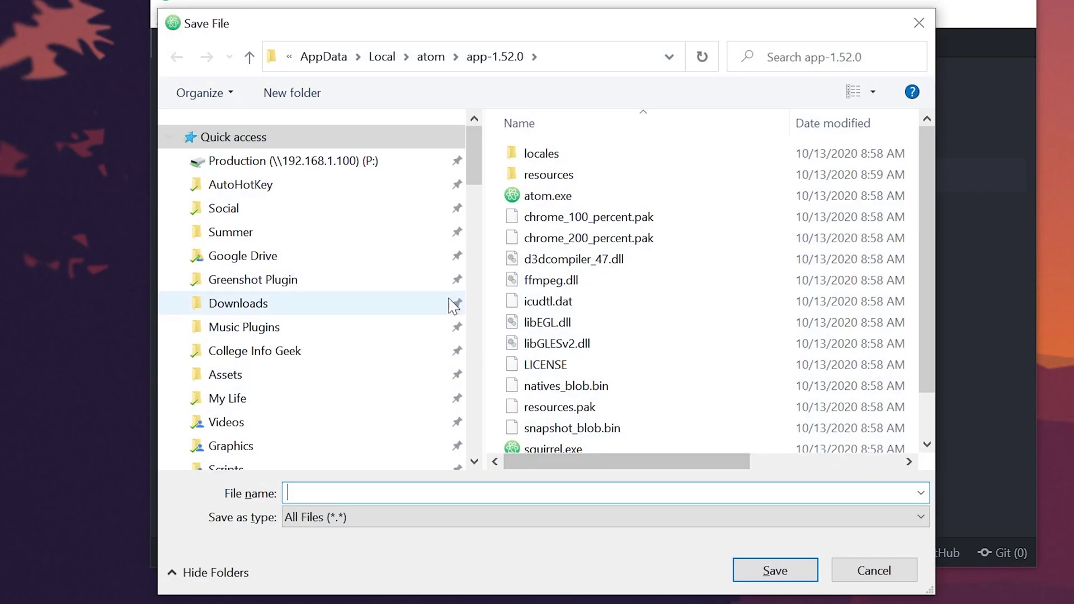
click(343, 197)
text(Notion P)
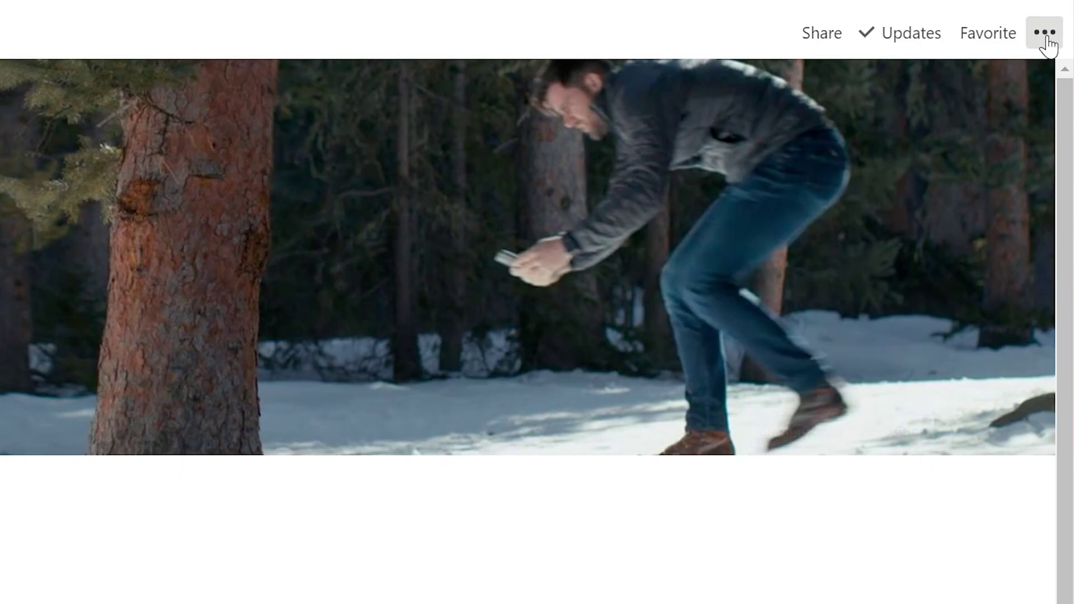
click(1044, 32)
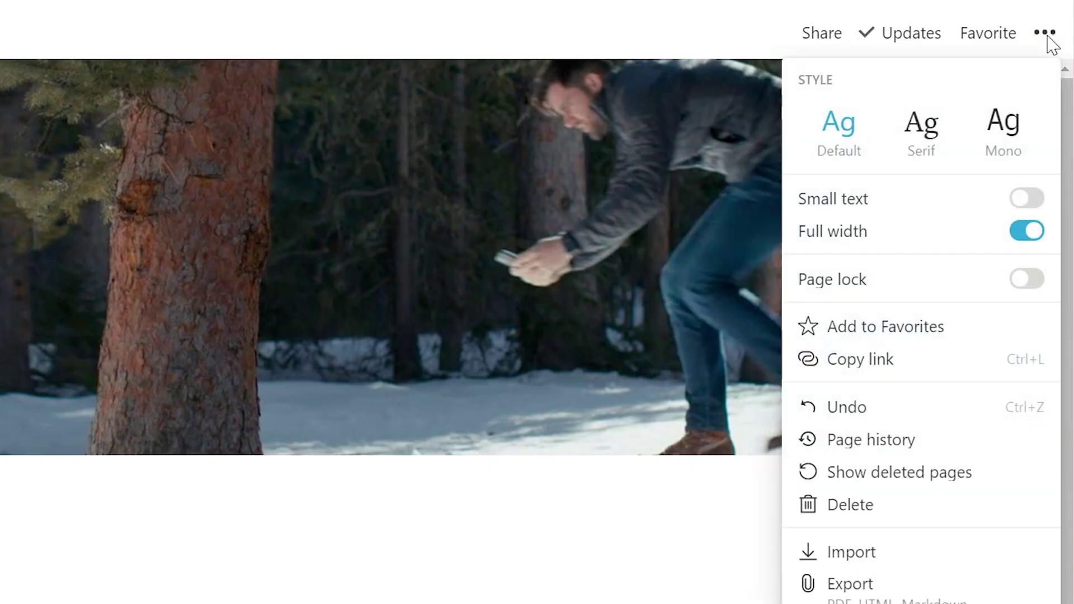
Copy the Notion page link, paste it into Slackbot as notion://, send, and open it in Notion.
click(895, 353)
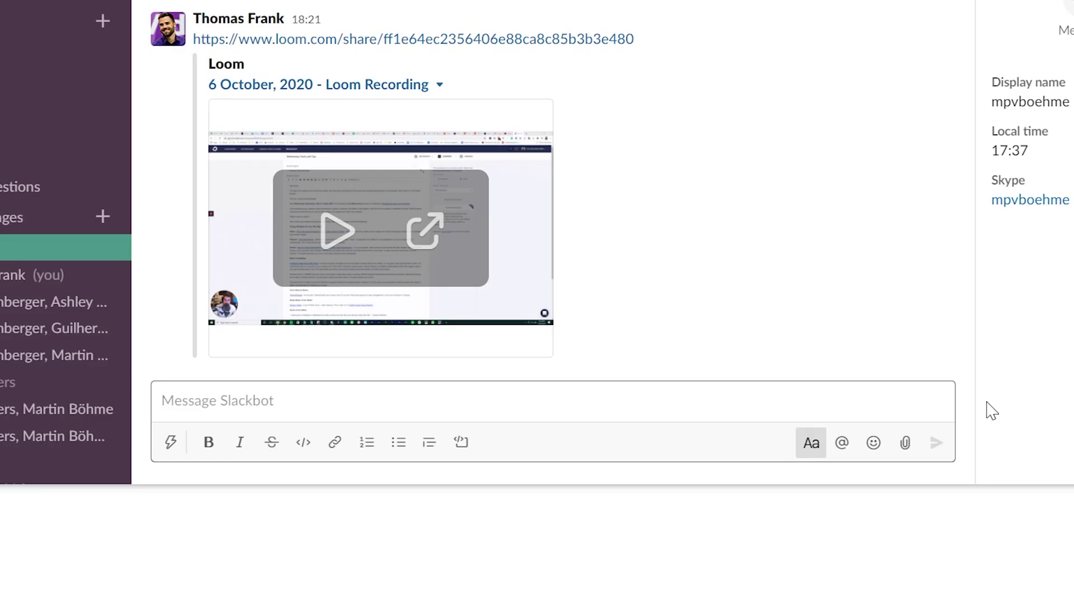
key(Return)
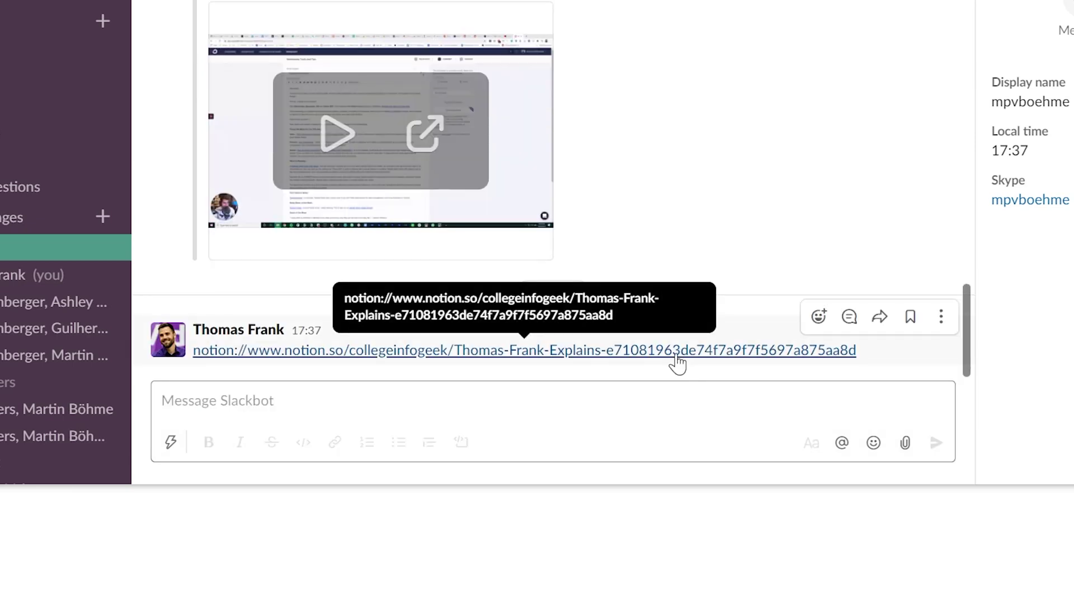
click(678, 359)
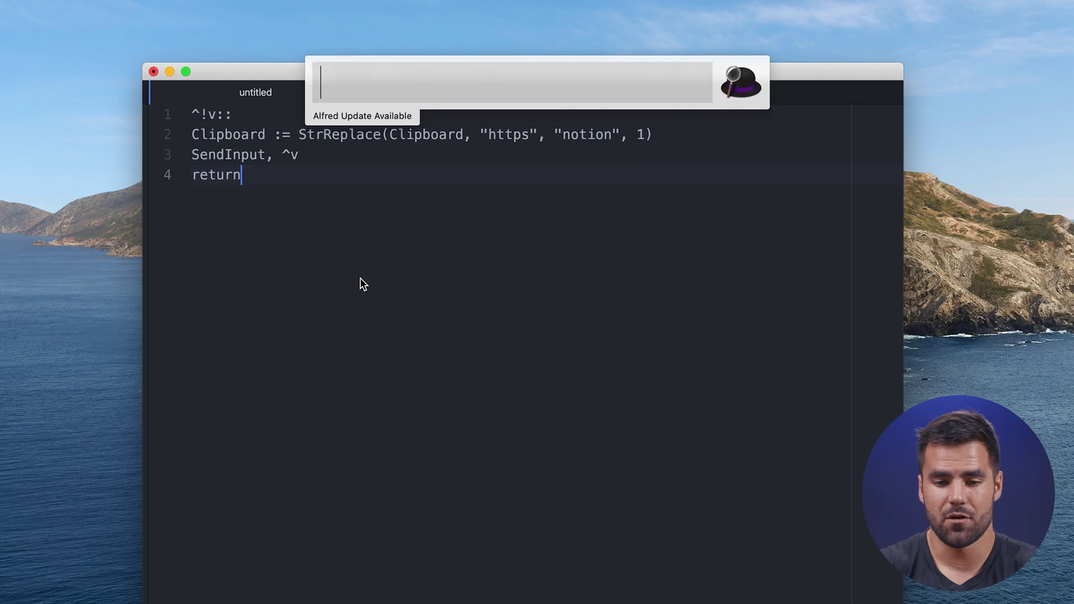
Launch Automator via Alfred ('aut') and create a new Quick Action document.
text(aut)
key(Escape)
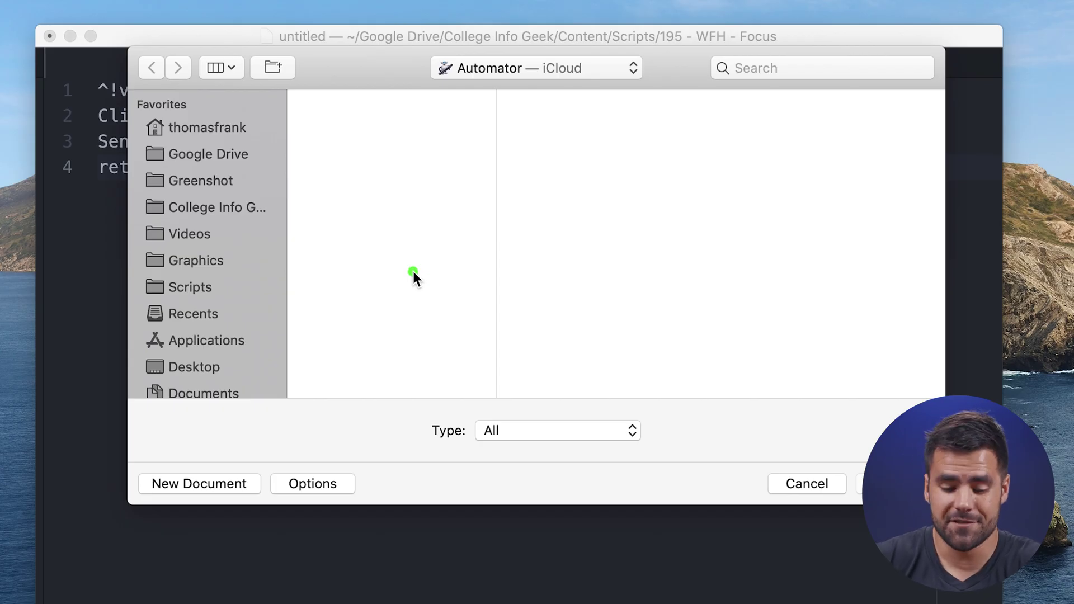
drag(84, 432, 361, 598)
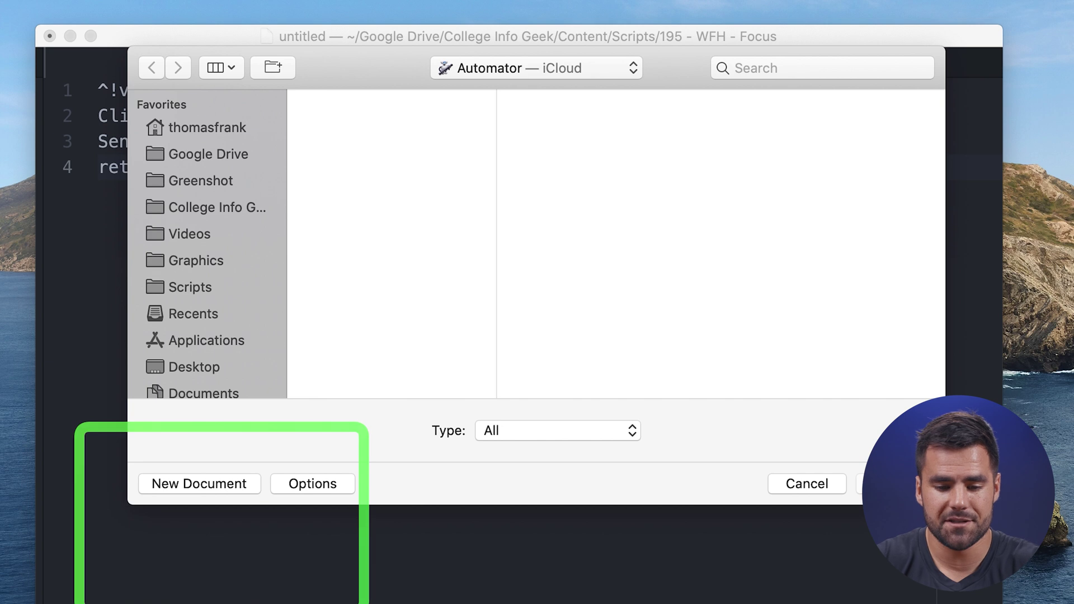
click(201, 485)
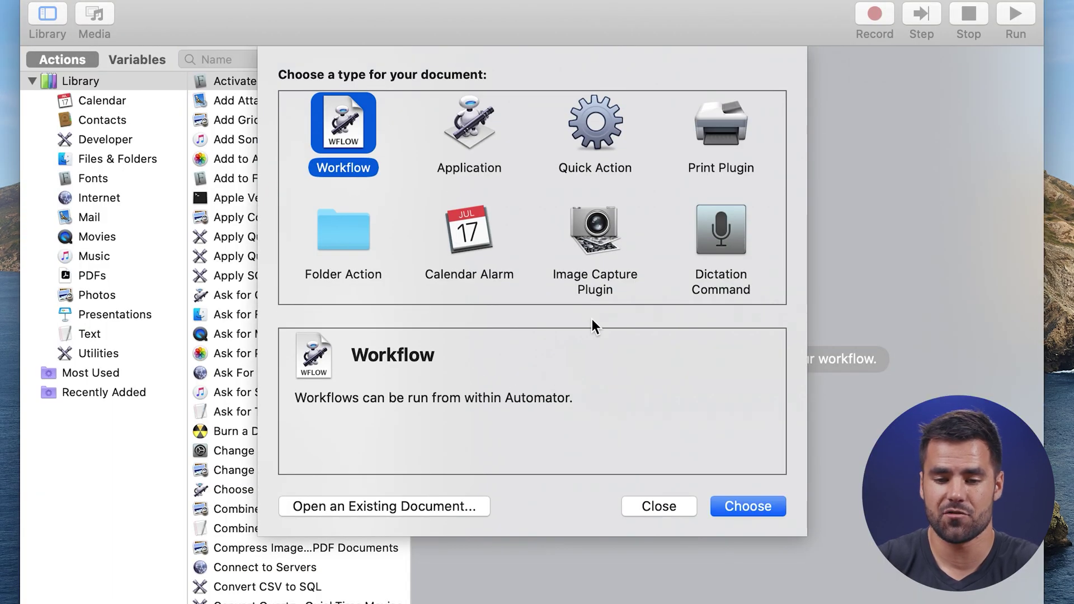
click(595, 125)
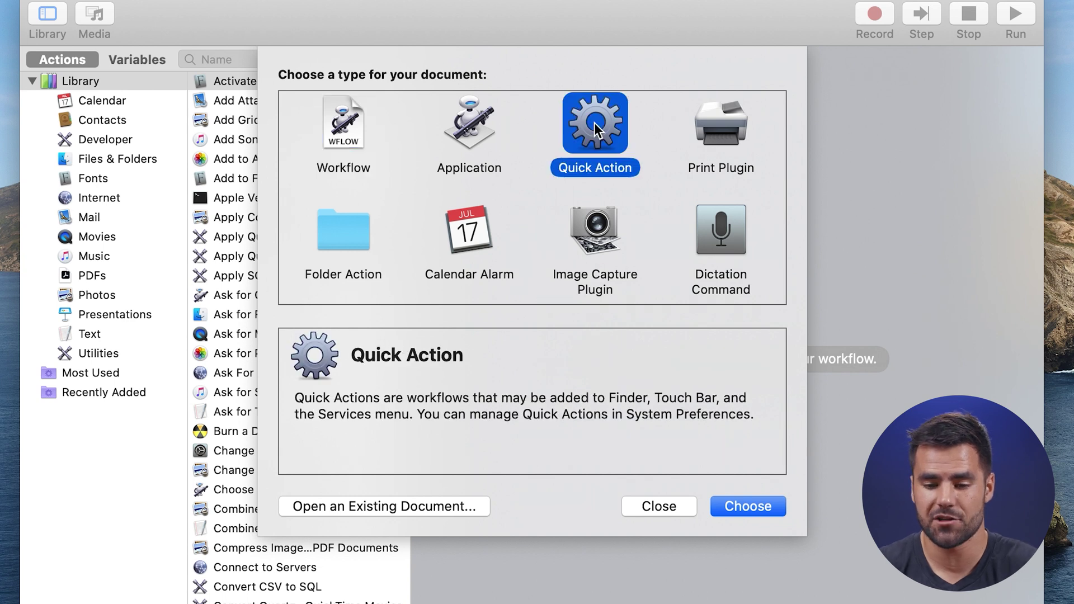
click(745, 506)
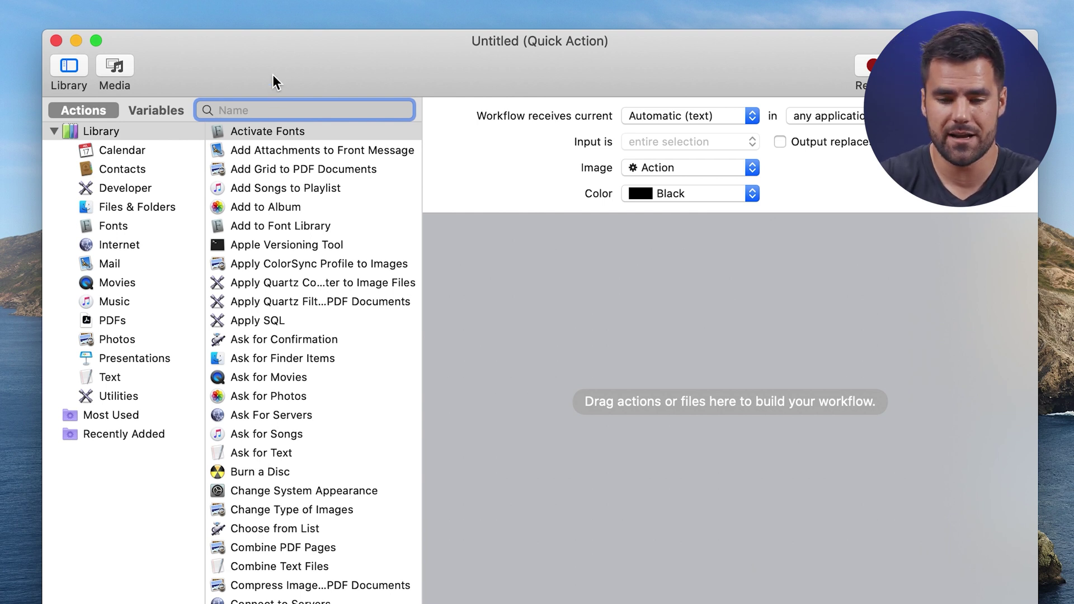
Add a Run AppleScript action and replace its default script with the clipboard https-to-notion script.
text(apple)
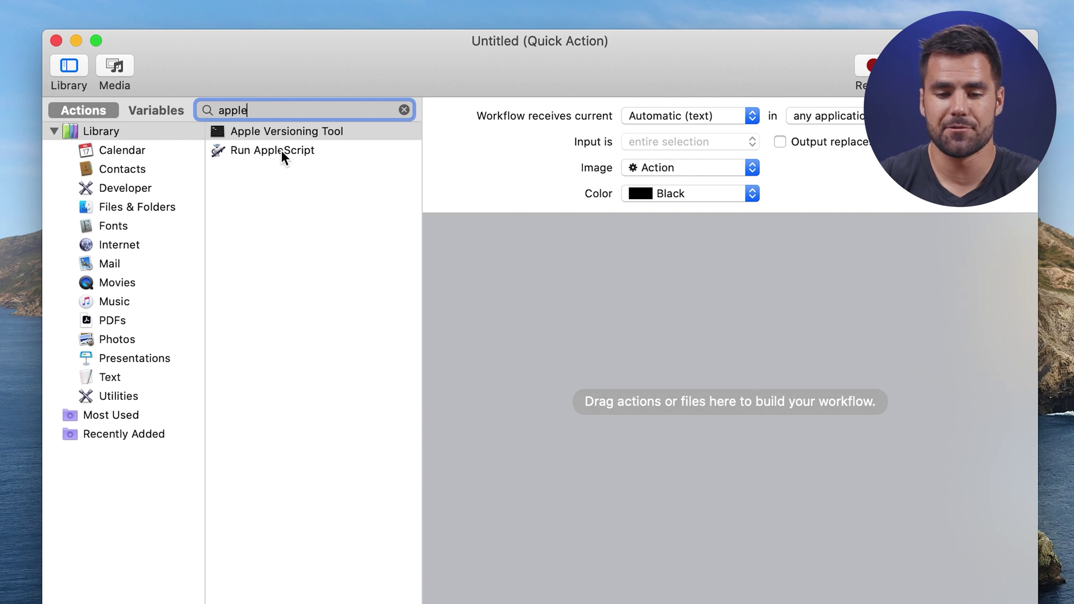
click(281, 152)
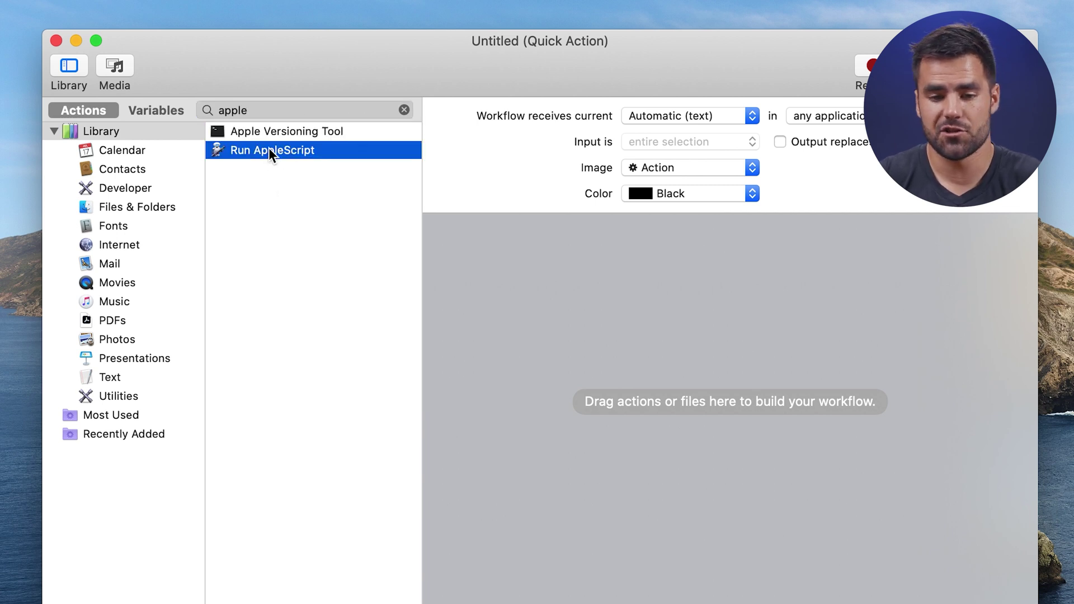
drag(269, 150, 698, 443)
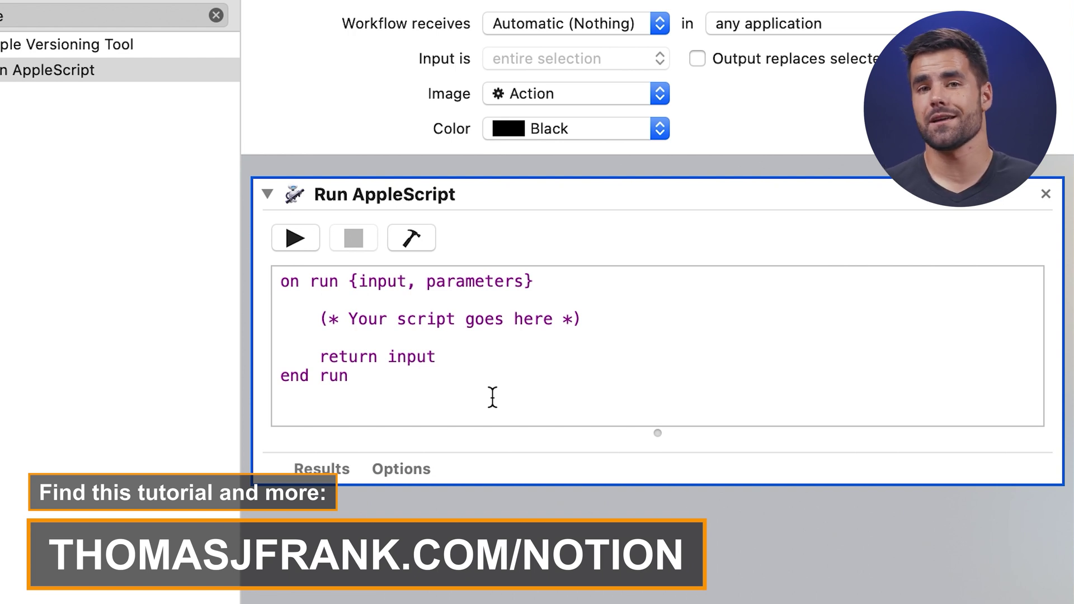
drag(493, 397, 278, 263)
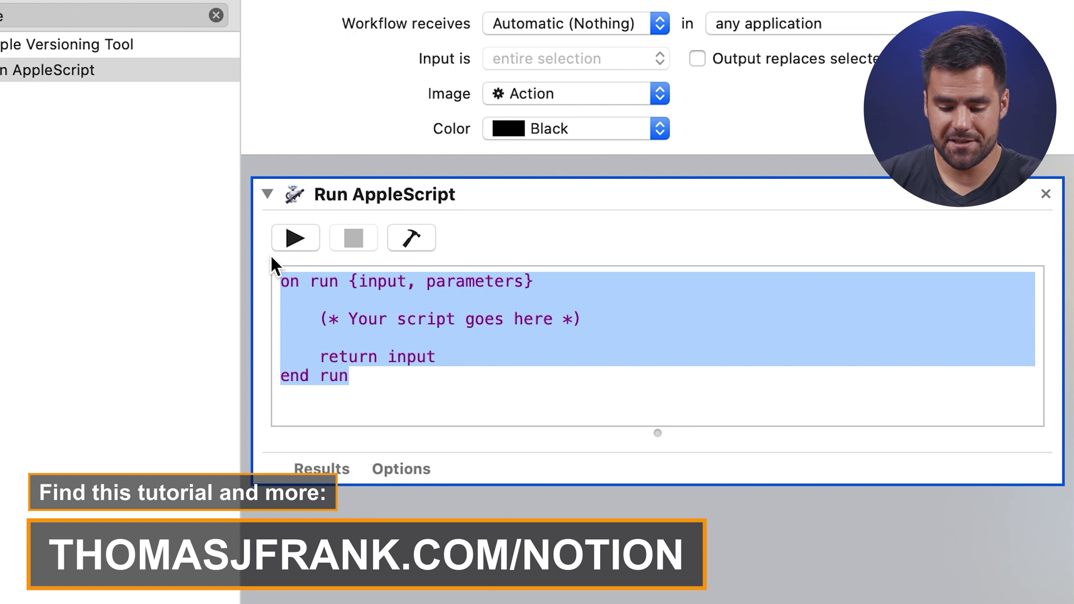
text(on run {input, parameters}     set myText to the clipboard as «class utf8»     set {TID, text item delimiters} to {text item delimiters, "https"}     set myText to text items of myText     set AppleScript's text item delimiters to "notion"     set the clipboard to myText as text     set text item delimiters to TID     tell application "System Events" to keystroke "v" using command down end run)
scroll(415, 331, up, 1)
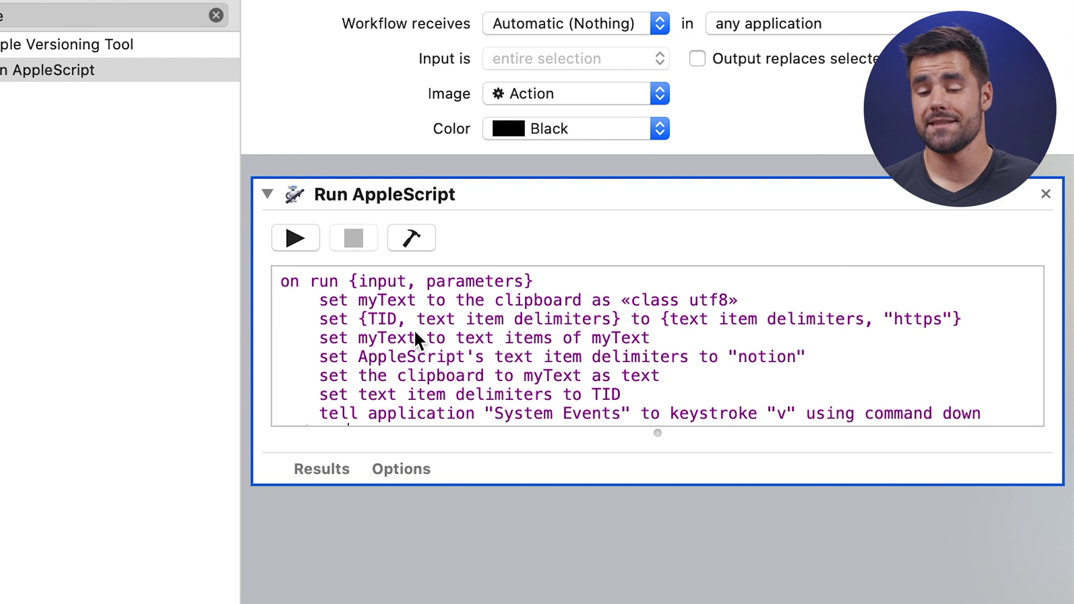
scroll(638, 324, down, 1)
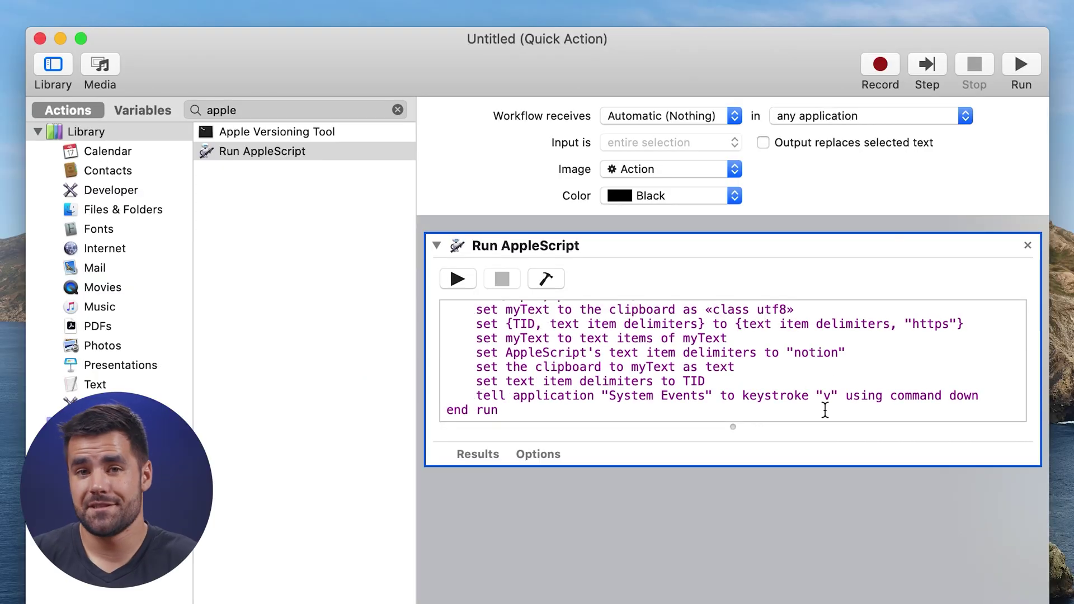
Save the Quick Action as 'Paste Notion Links Beautifully' and bring up the launcher.
key(super+s)
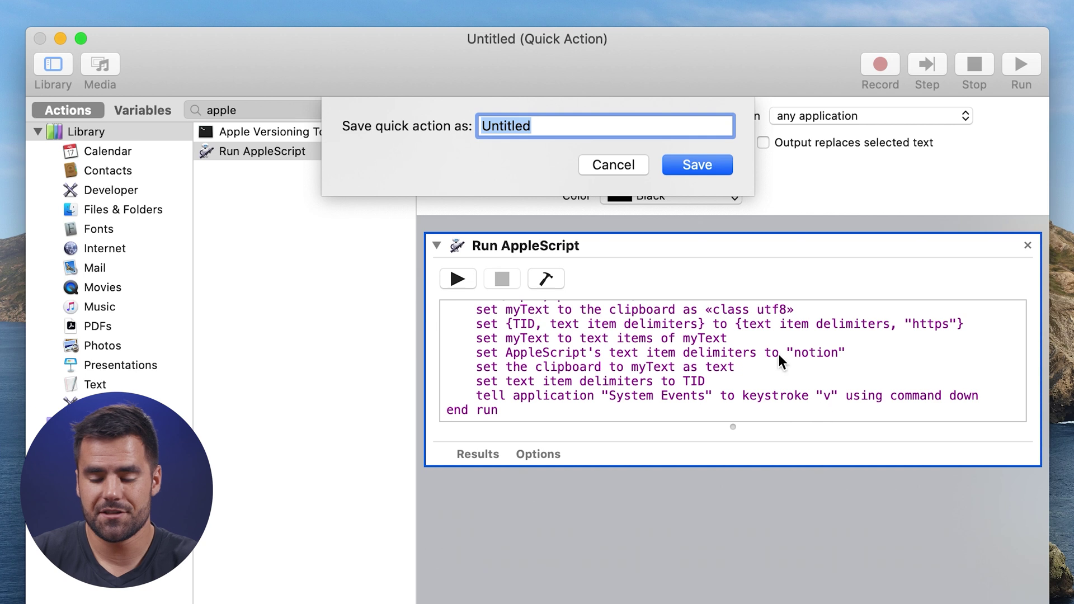
text(Paste Notion Links Beautifully)
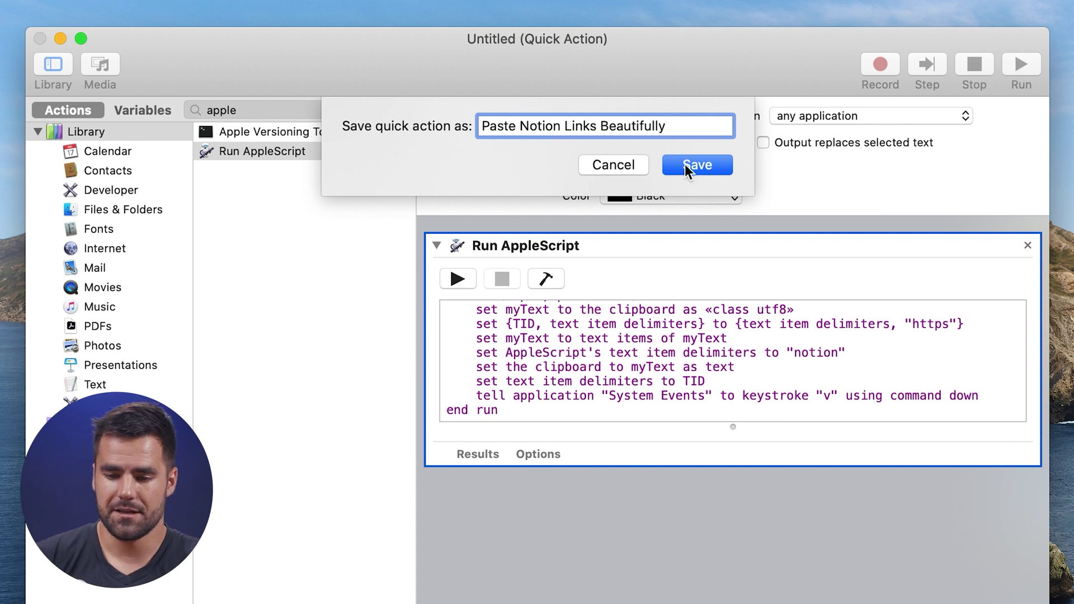
click(685, 163)
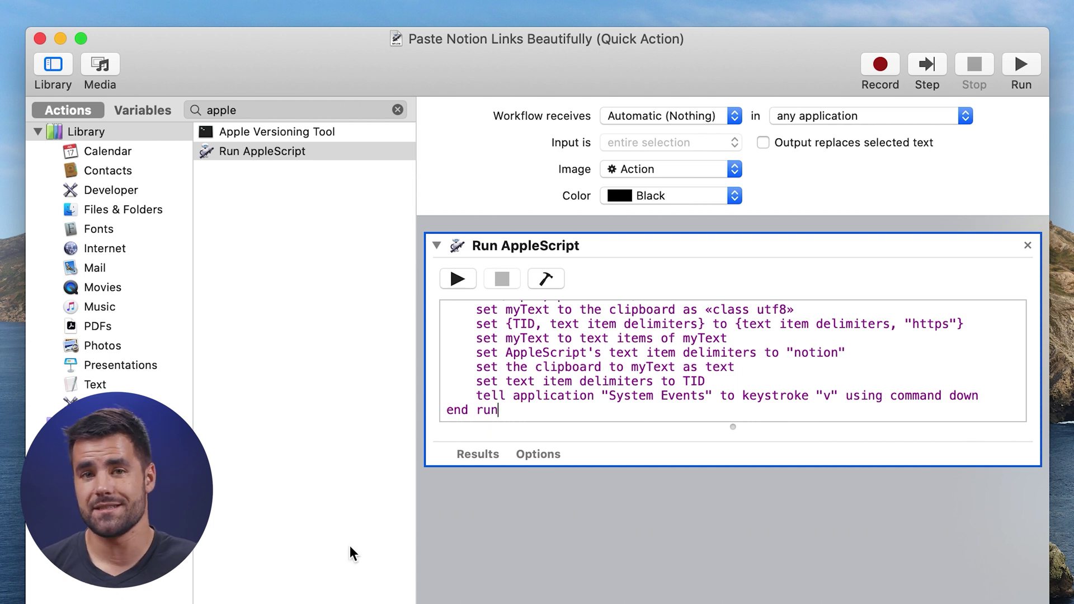
key(alt+space)
Open System Preferences to Keyboard > Shortcuts > Services.
text(sys)
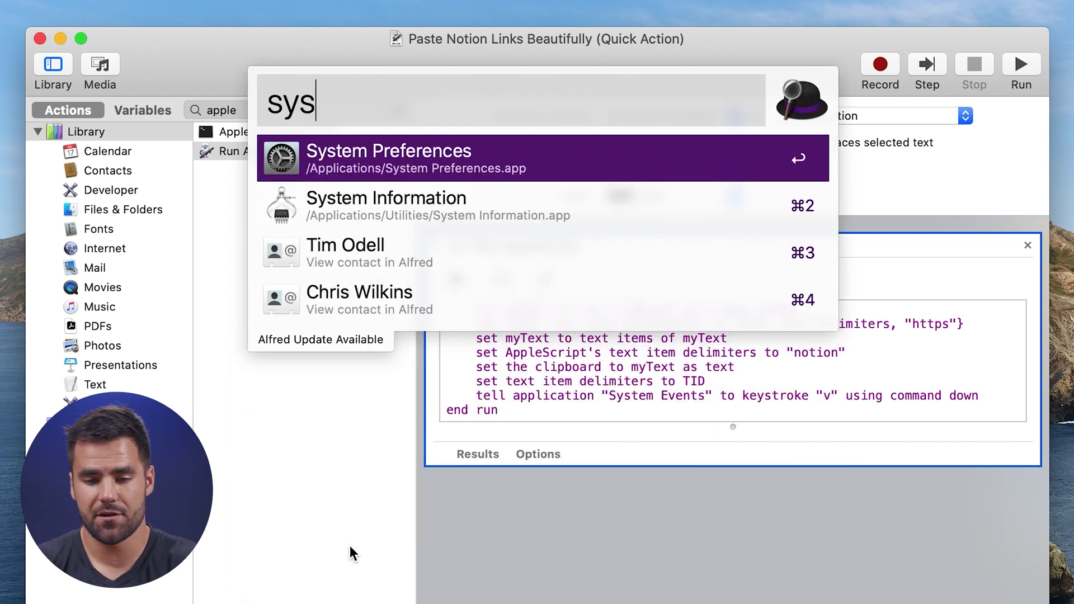
key(Return)
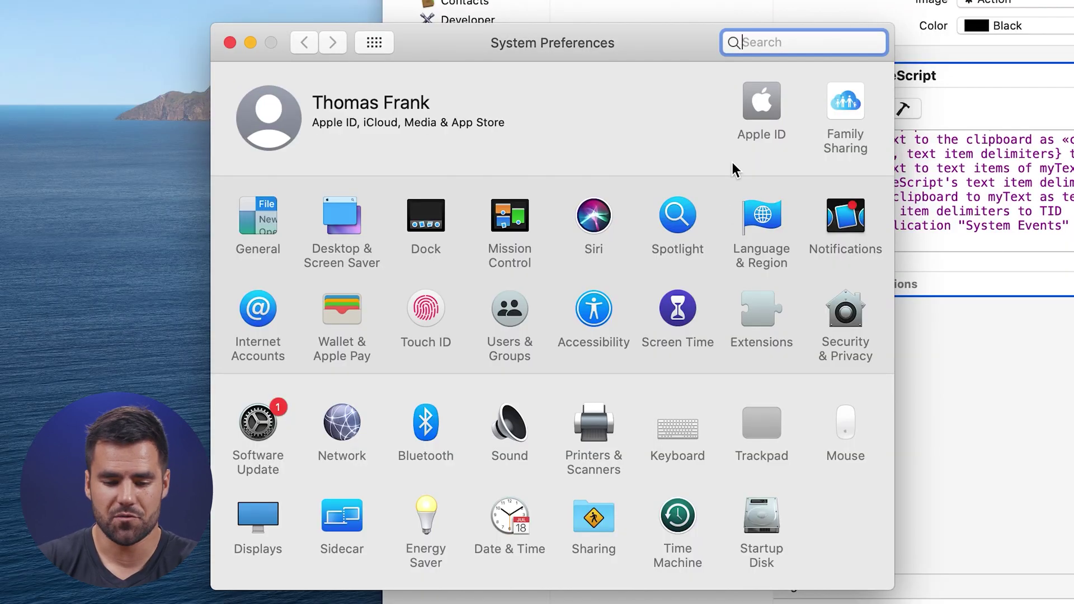
text(key)
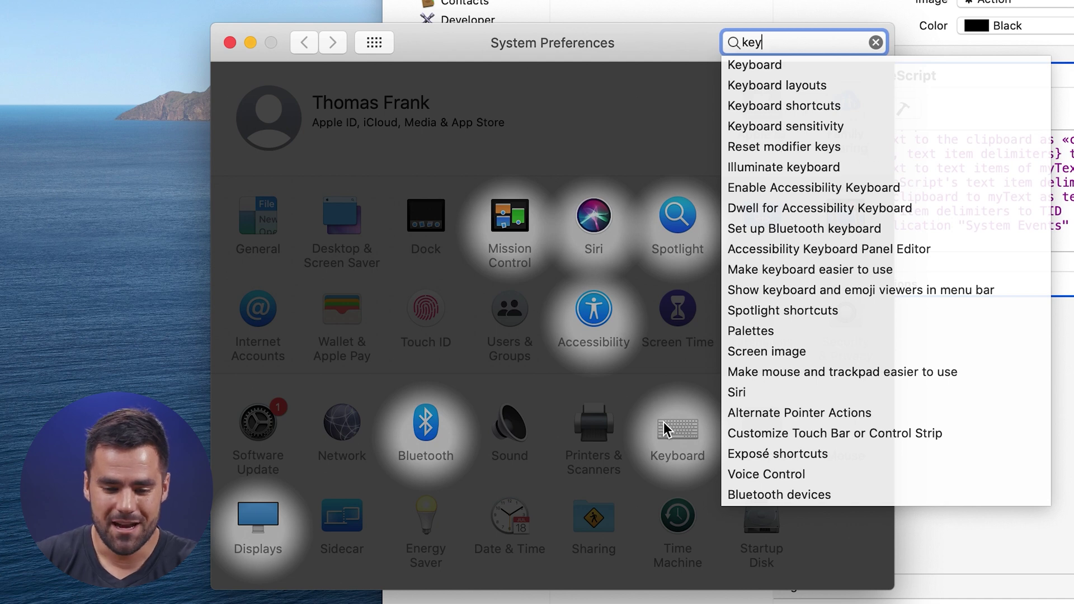
click(691, 429)
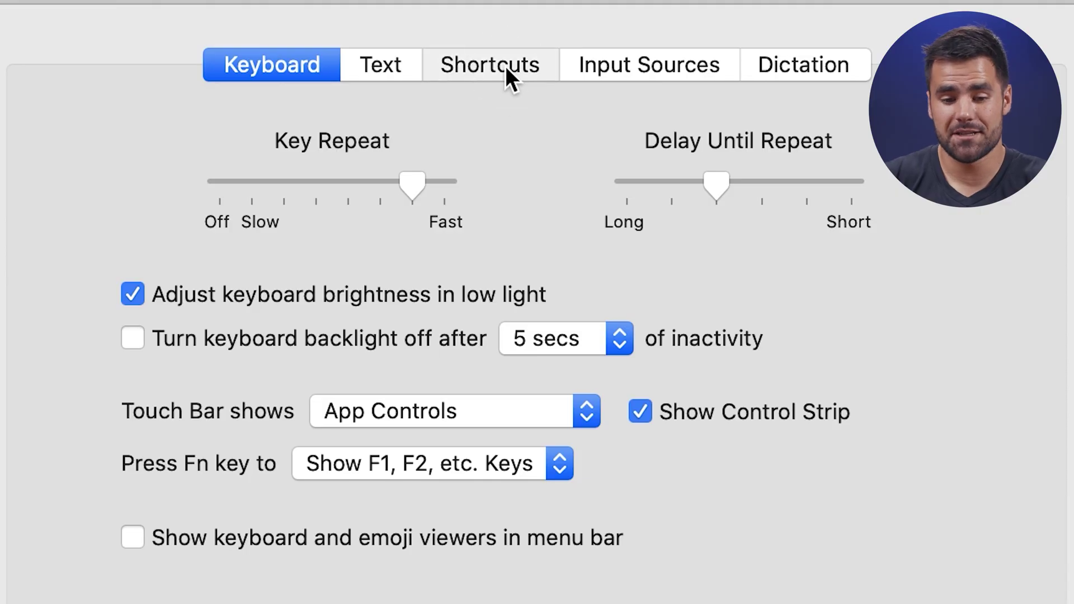
click(506, 67)
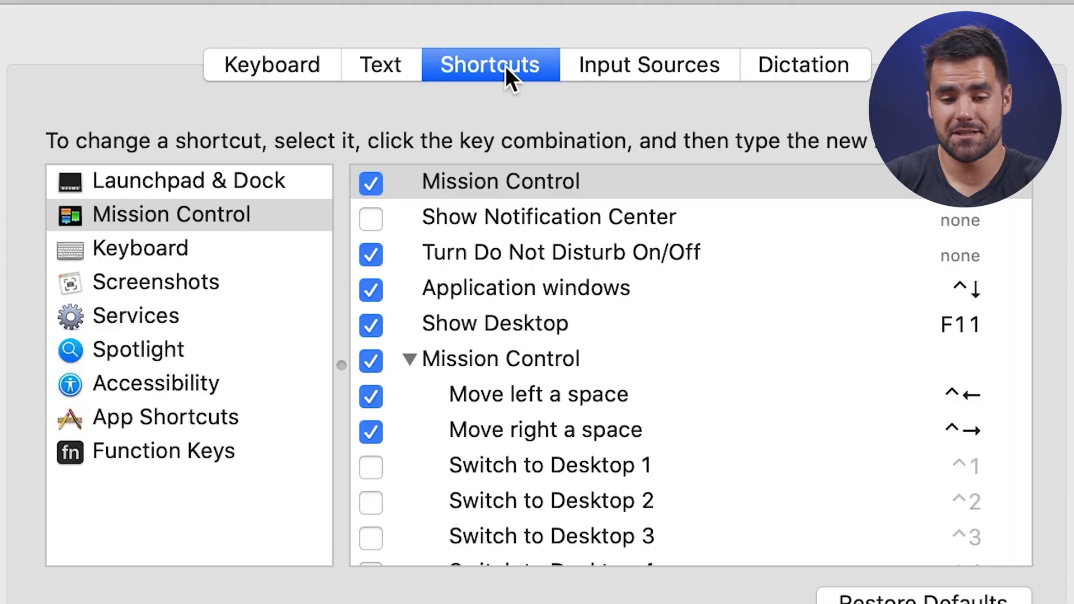
click(141, 316)
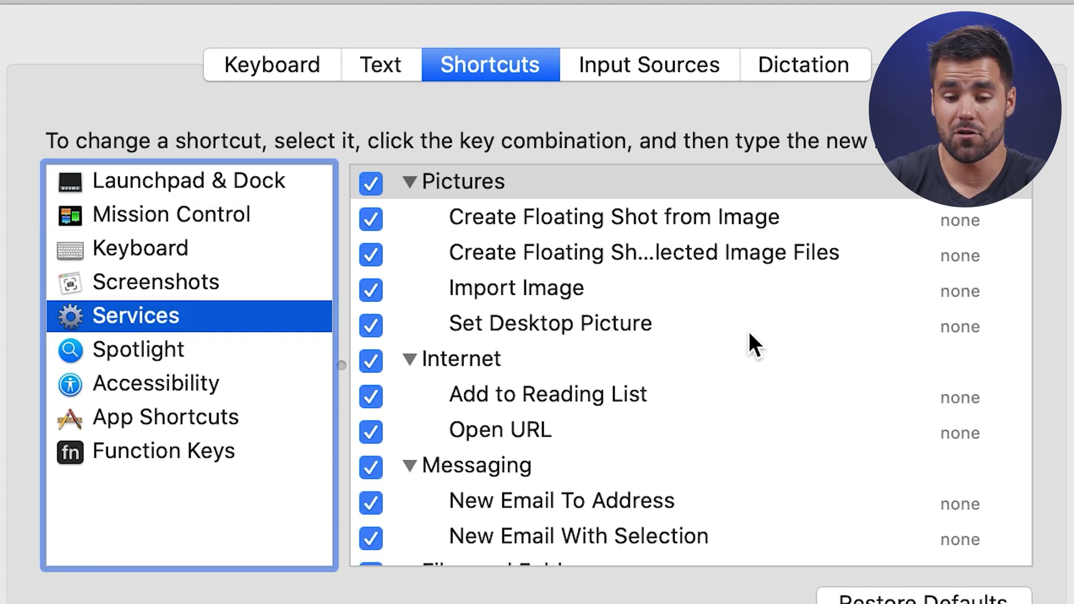
Assign the ⌥⌘J shortcut to the Paste Notion Links Beautifully service.
scroll(748, 331, down, 15)
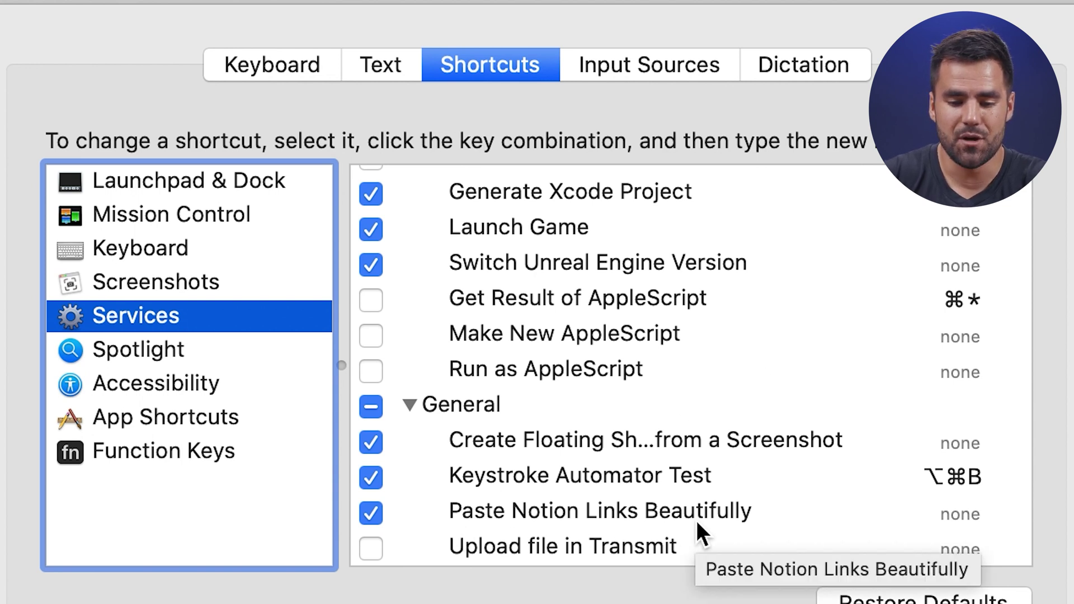
click(843, 512)
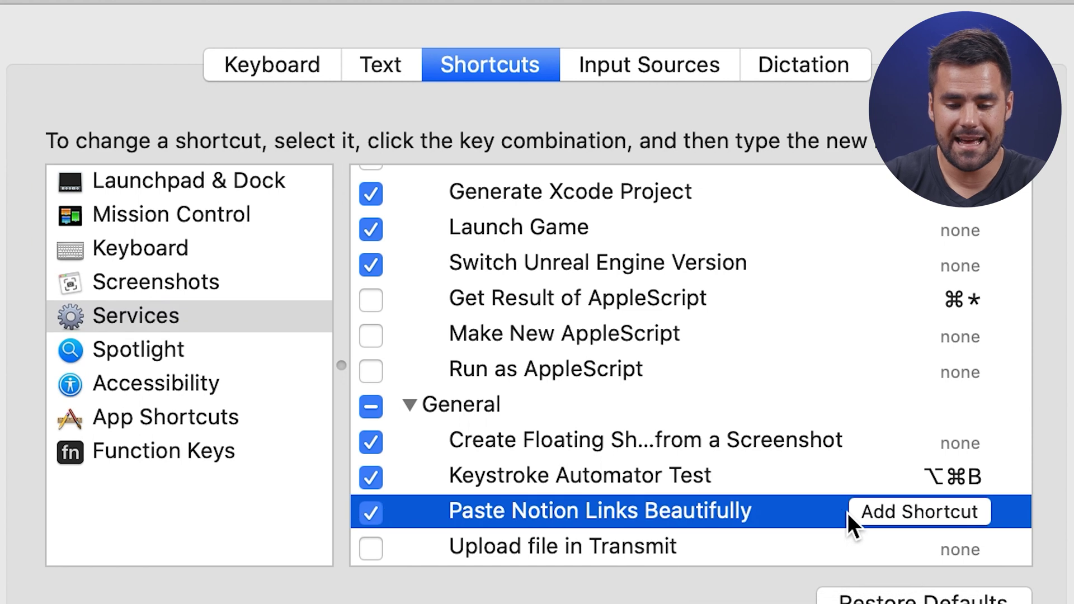
click(889, 509)
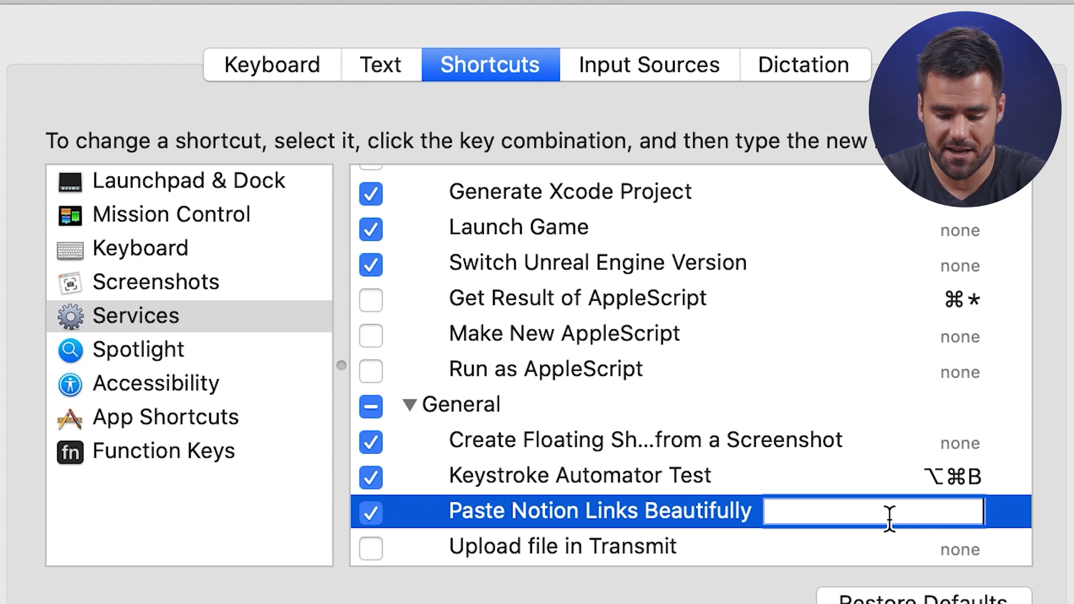
key(Escape)
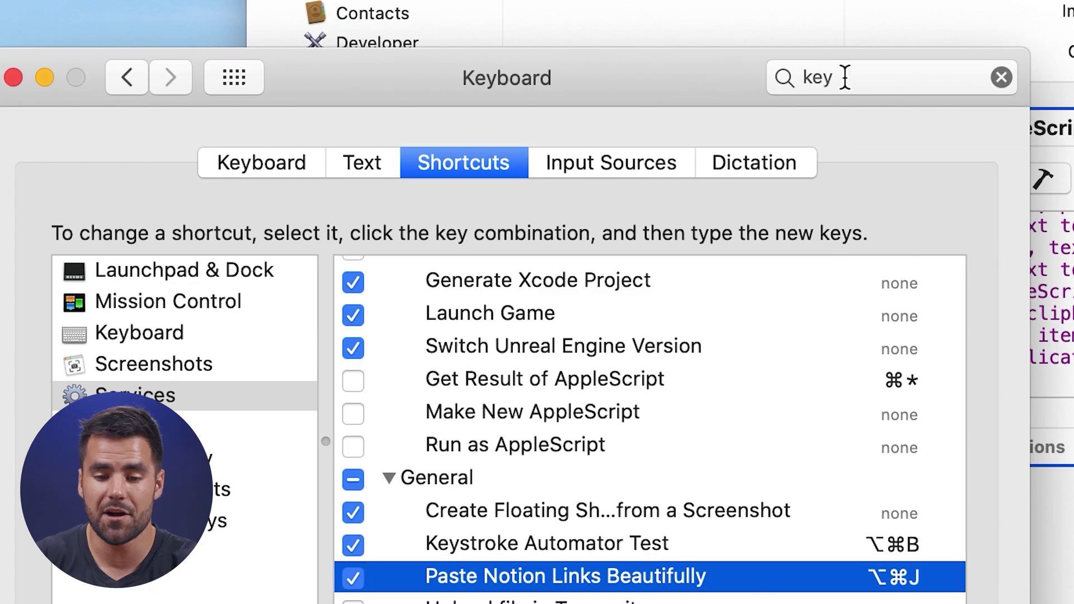
drag(781, 43, 727, 48)
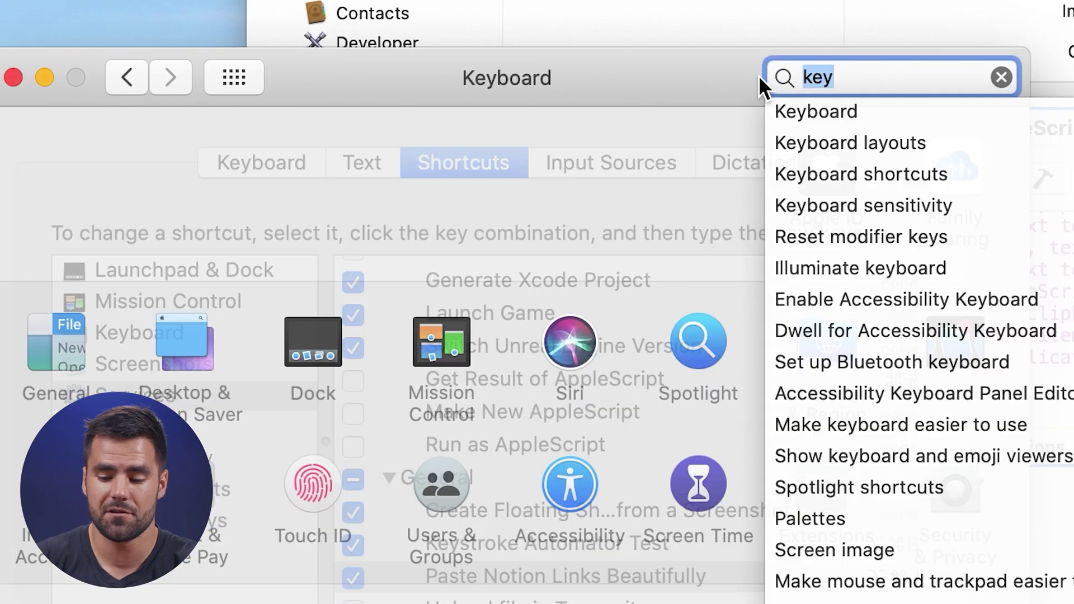
Search 'sec' and open the Accessibility list under Security & Privacy > Privacy.
key(BackSpace)
text(sec)
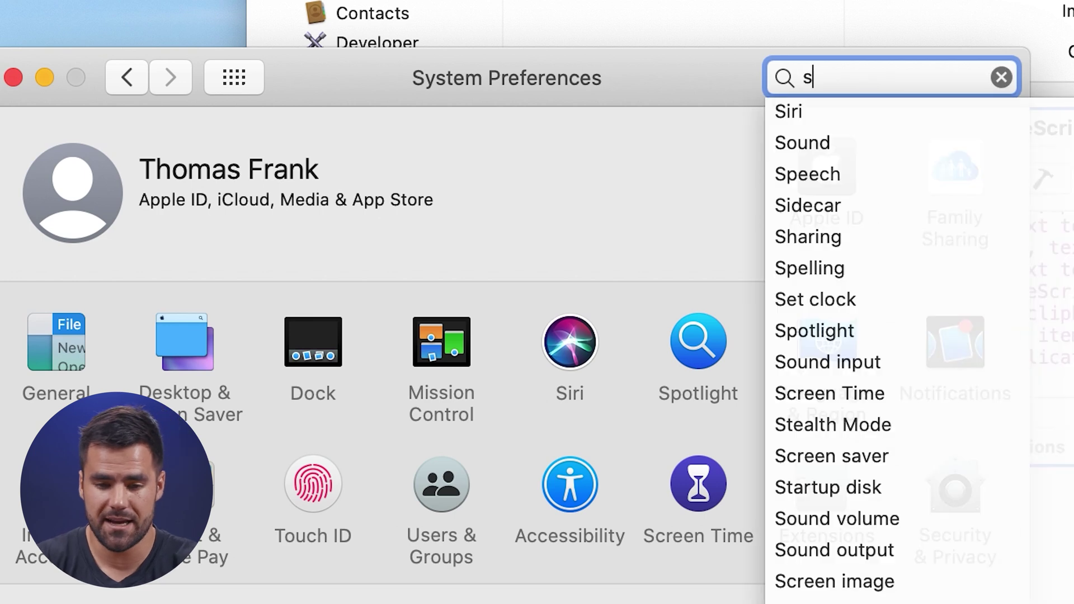
click(843, 144)
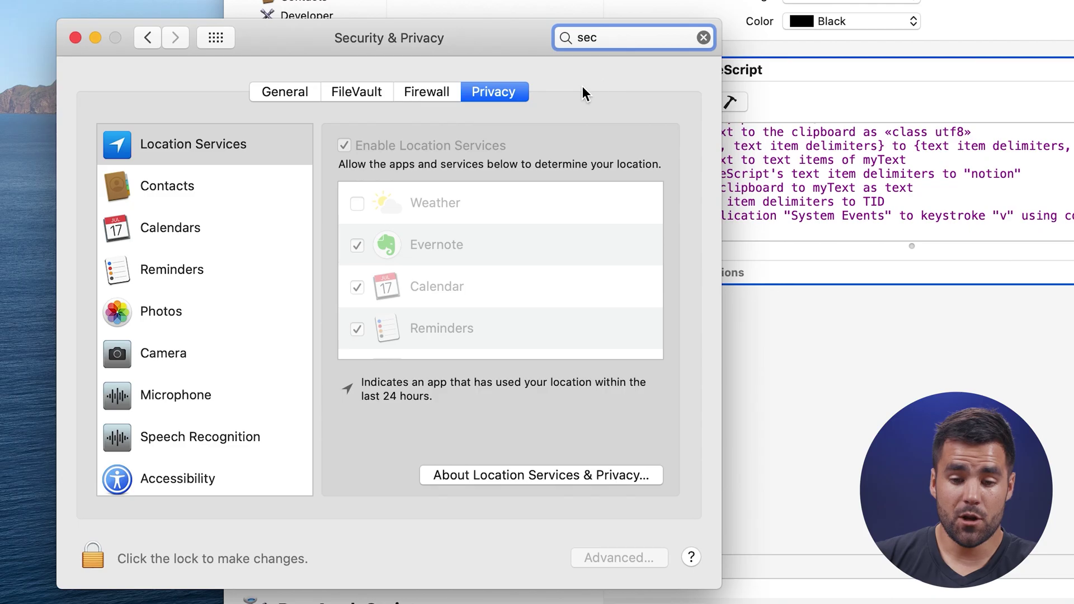
scroll(188, 267, down, 8)
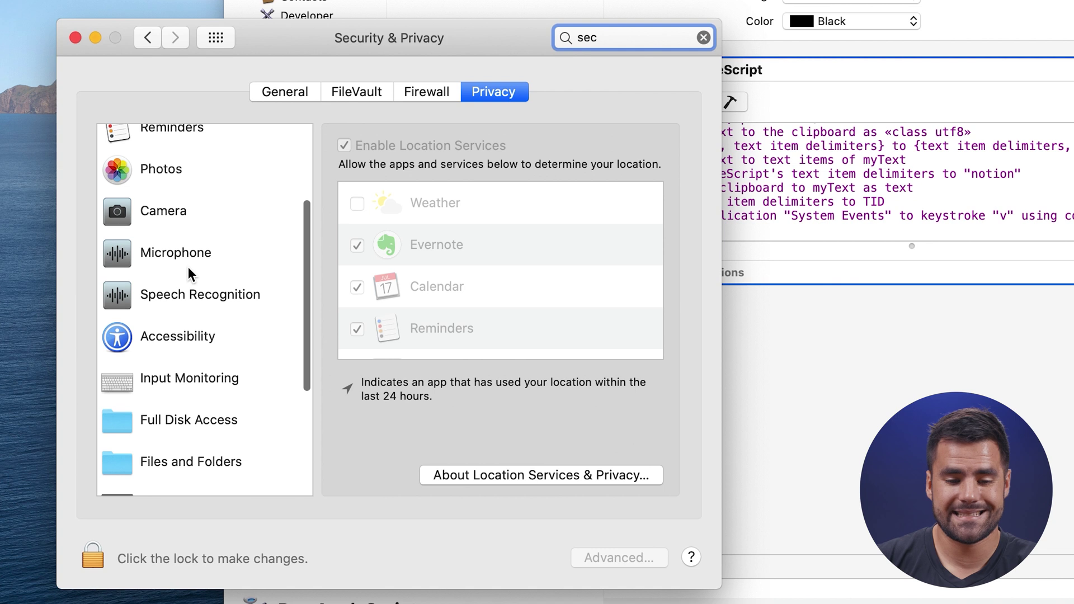
click(208, 254)
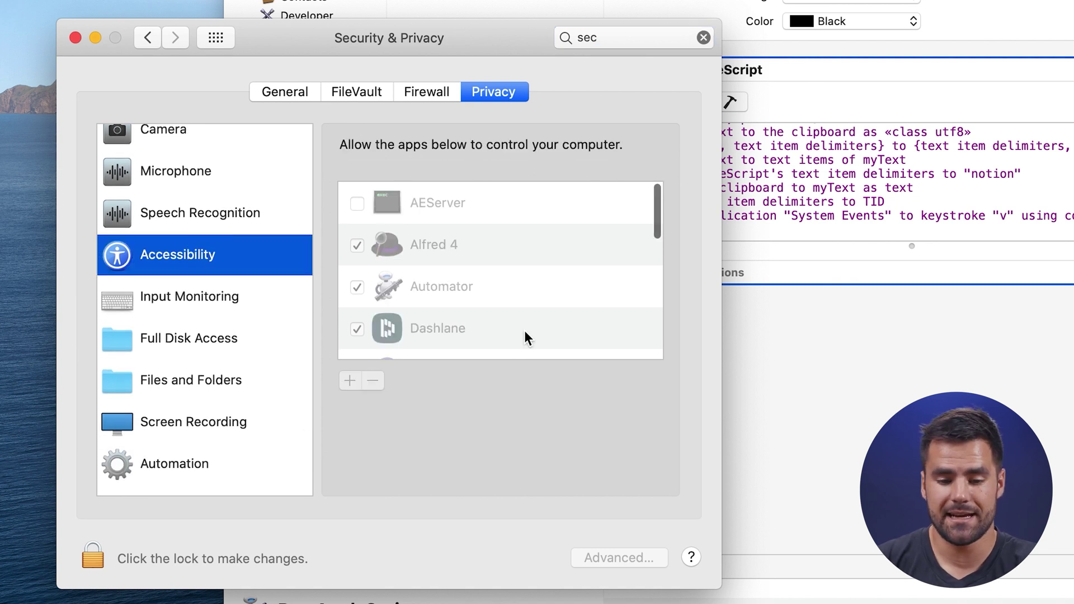
Unlock the Privacy settings, review the allowed apps, and cancel the add-app file chooser.
click(109, 554)
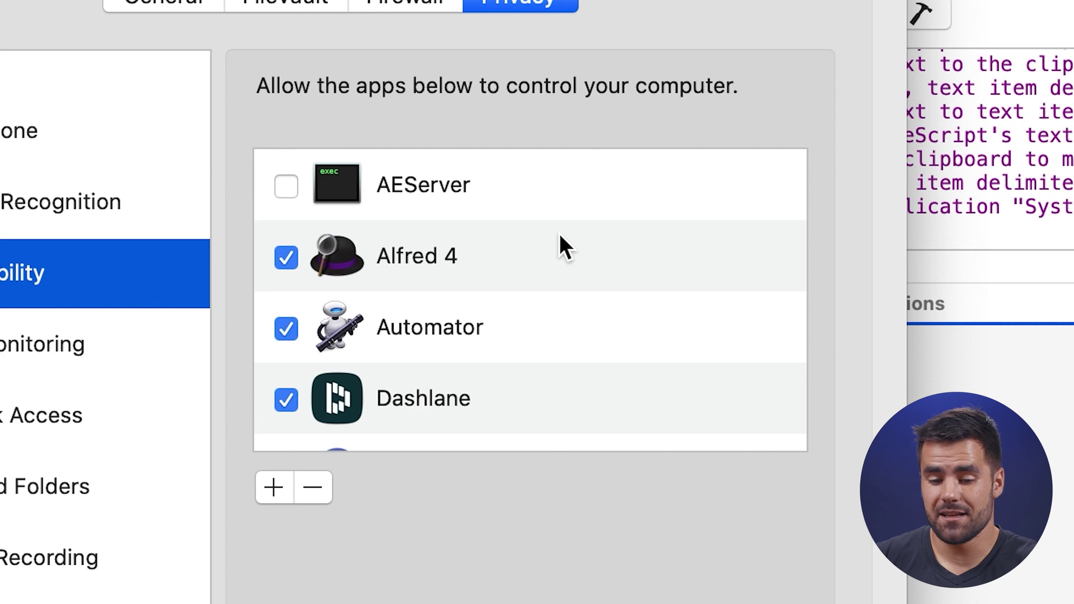
scroll(560, 235, down, 6)
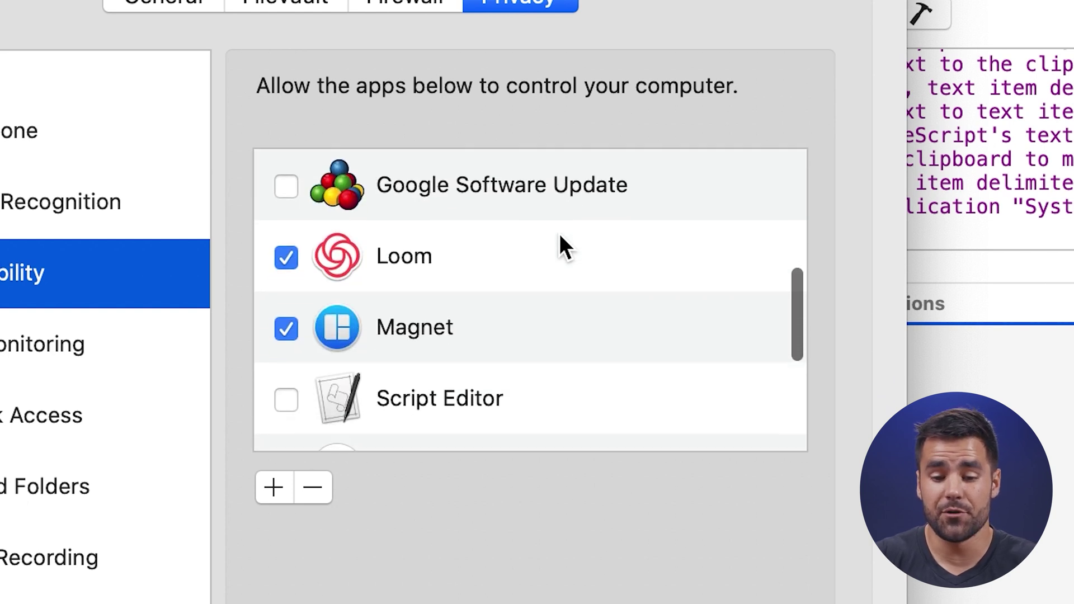
scroll(560, 235, down, 1)
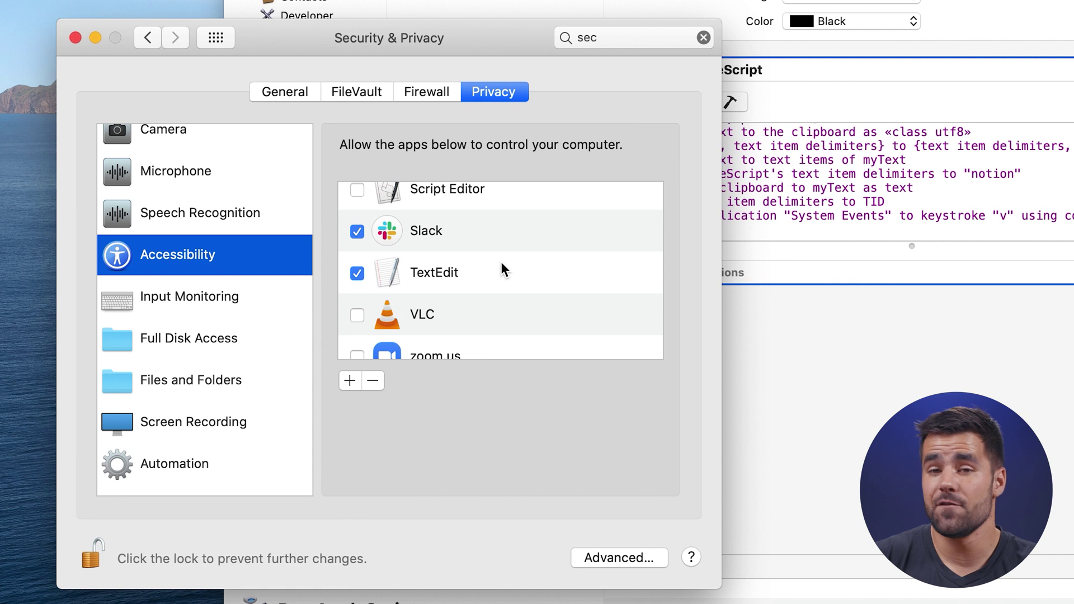
scroll(501, 261, up, 2)
scroll(501, 269, down, 3)
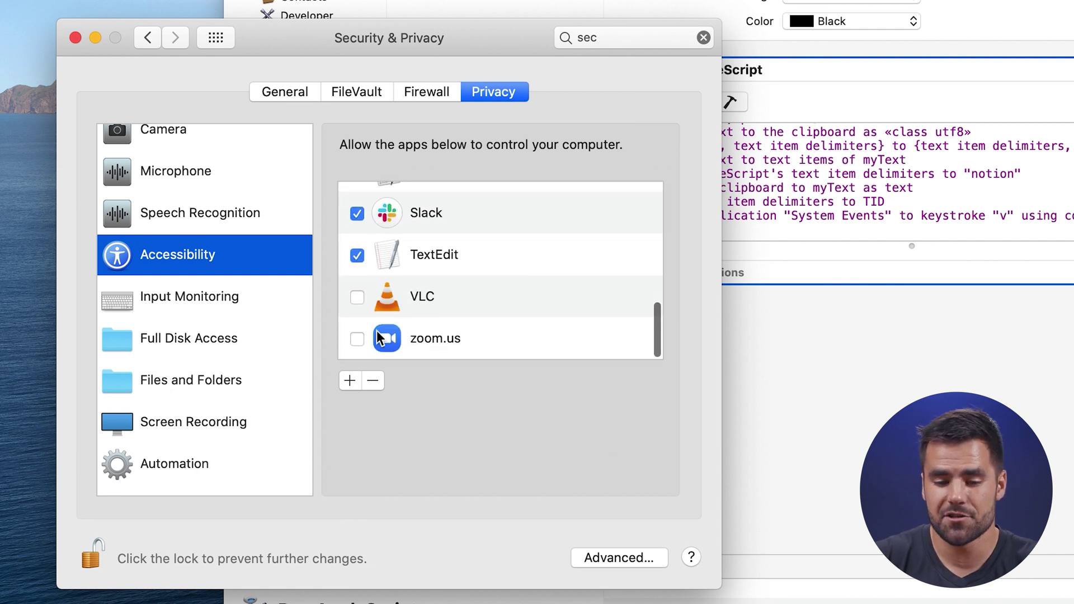
click(350, 382)
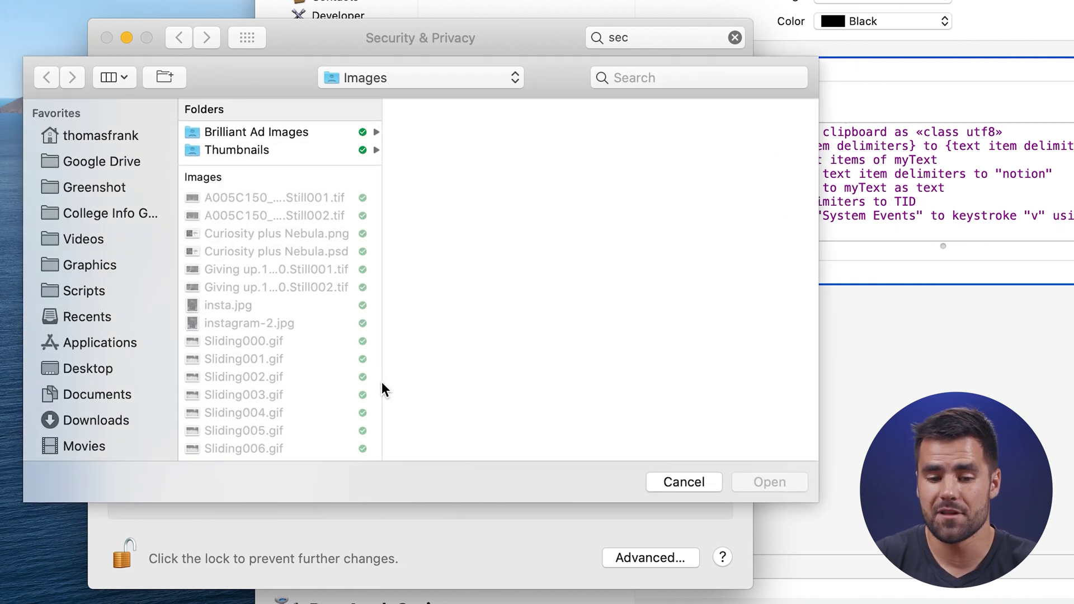
click(679, 482)
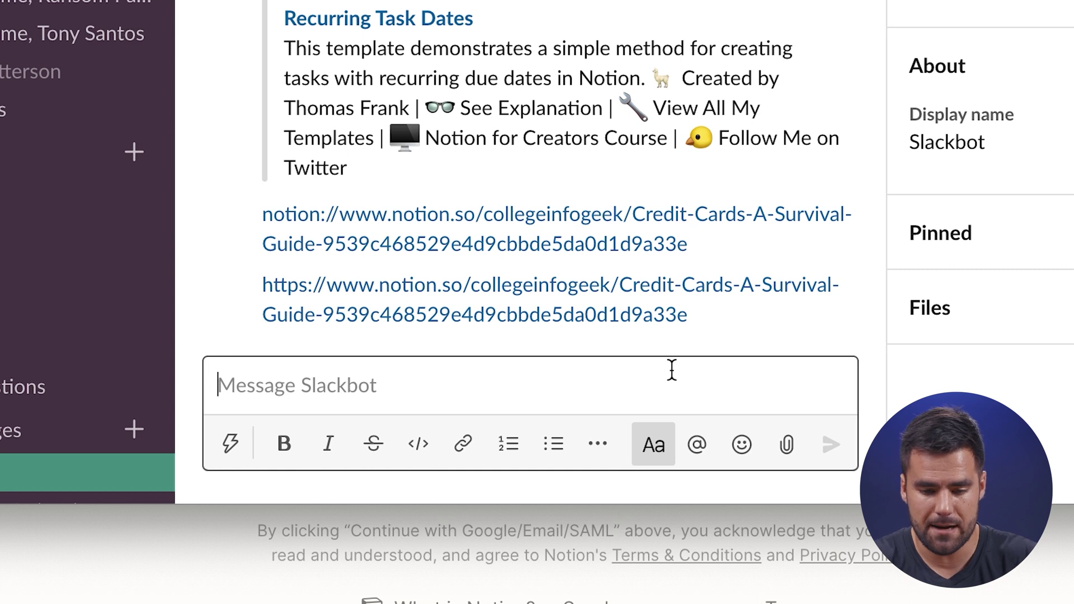
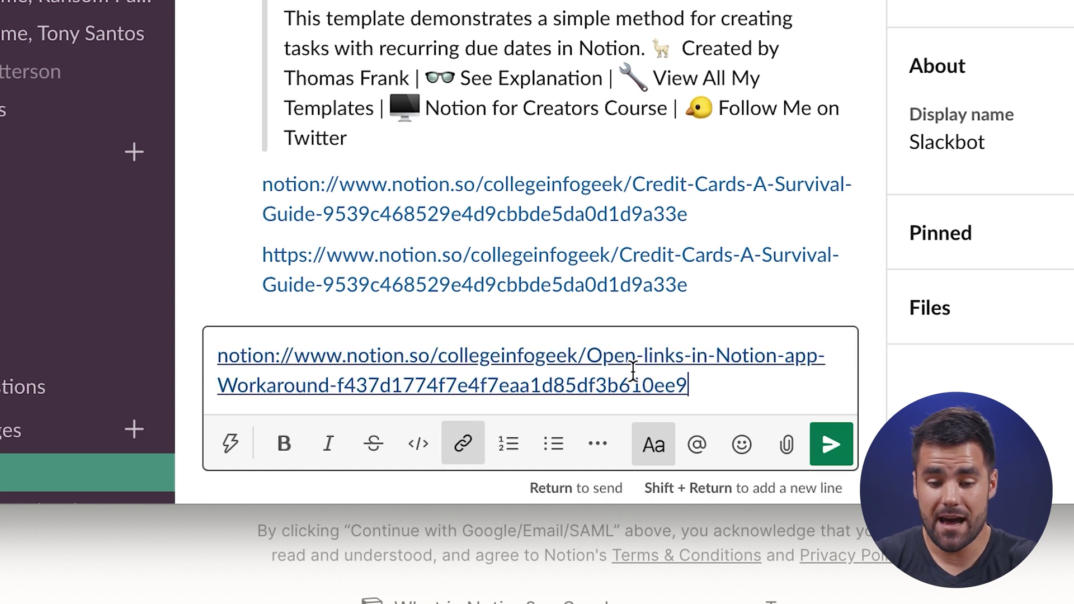
Send Slackbot the Workaround page as a notion:// link, then open that link in Notion.
key(Return)
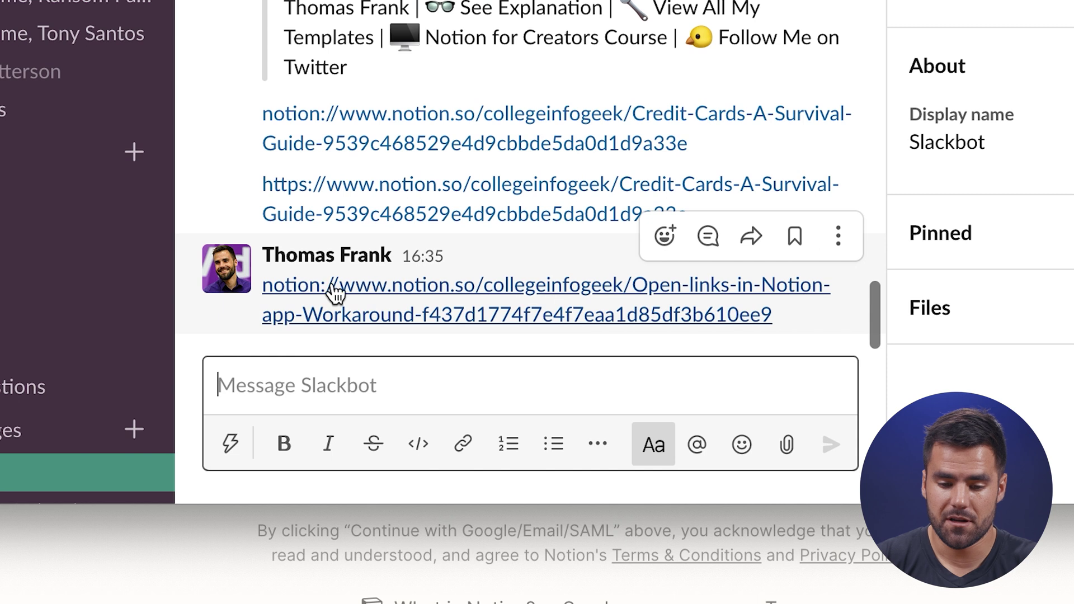
click(329, 282)
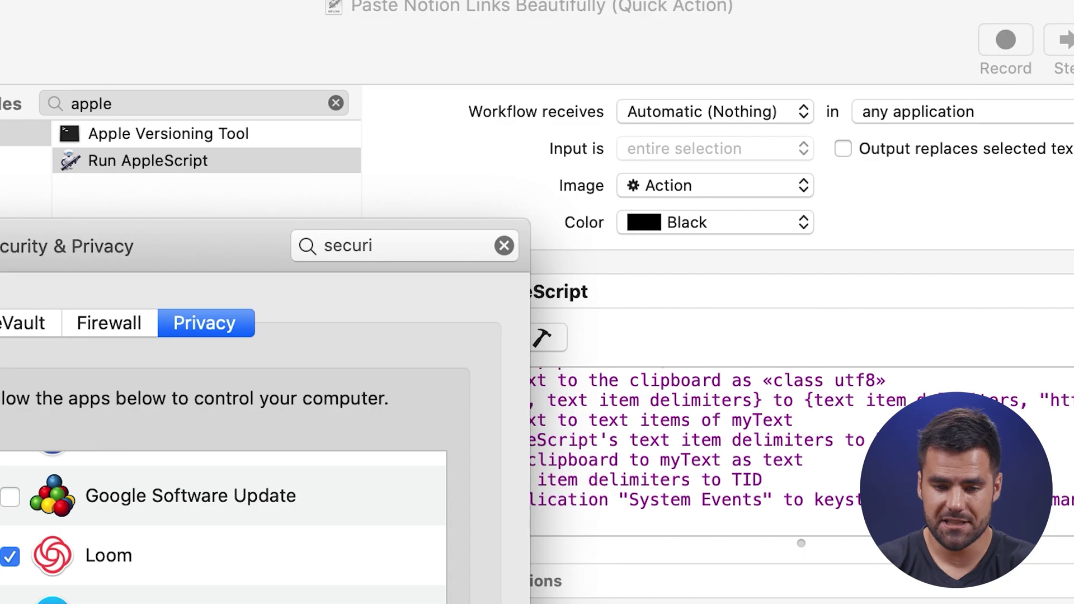
Clear the 6+6 test calculation from Alfred and launch Alfred Preferences through the 'alfred' query.
key(alt+space)
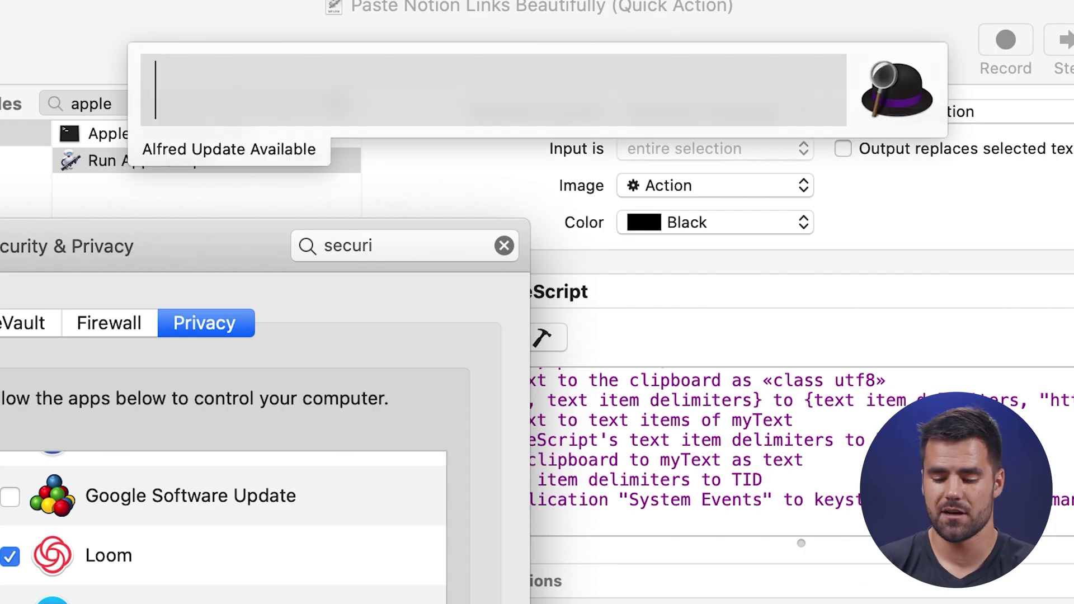
text(6)
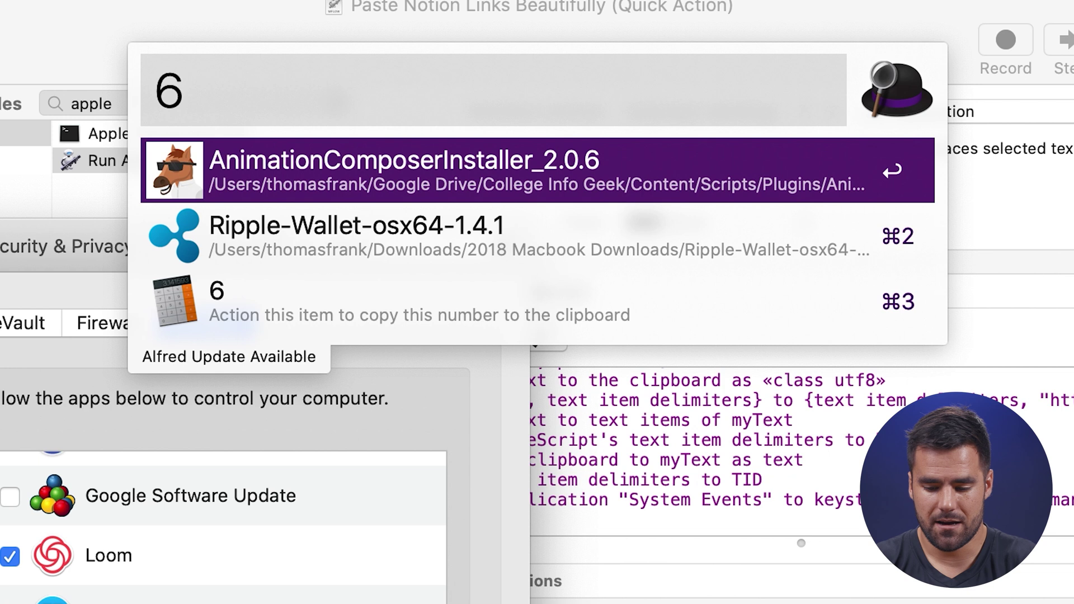
text(+6)
key(BackSpace)
key(BackSpace)
key(BackSpace)
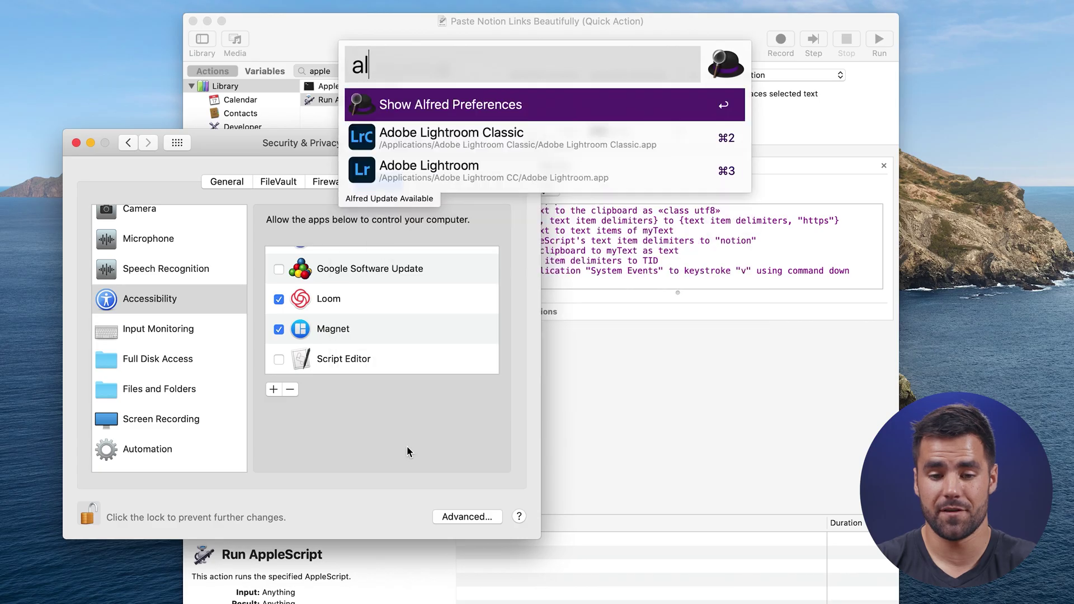
text(fred)
key(Return)
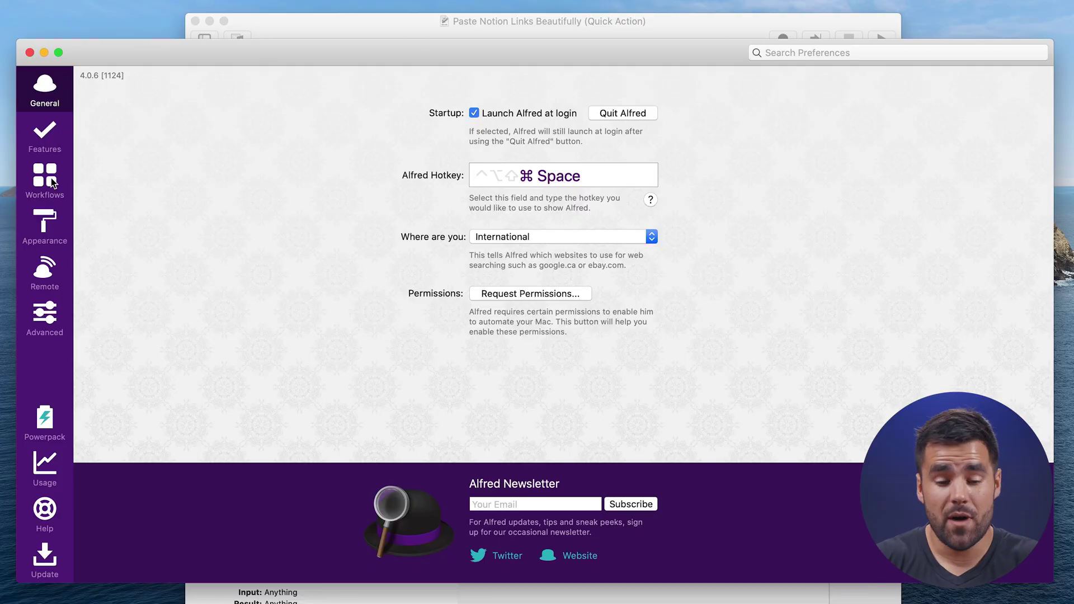
Show Alfred's Workflows list and inspect the Paste Notion Link workflow's hotkey trigger.
click(51, 180)
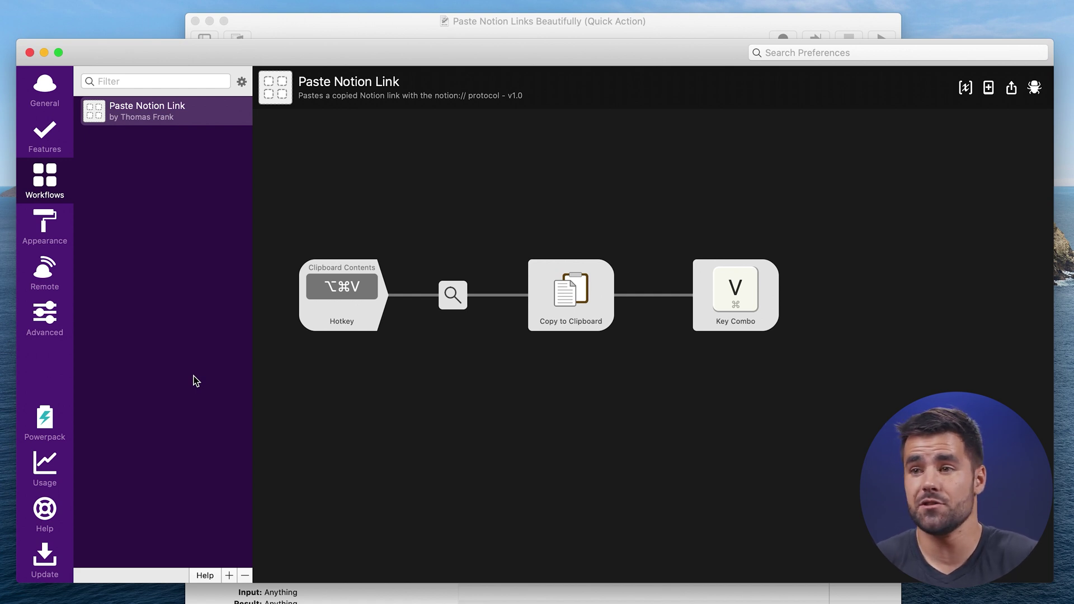
click(386, 315)
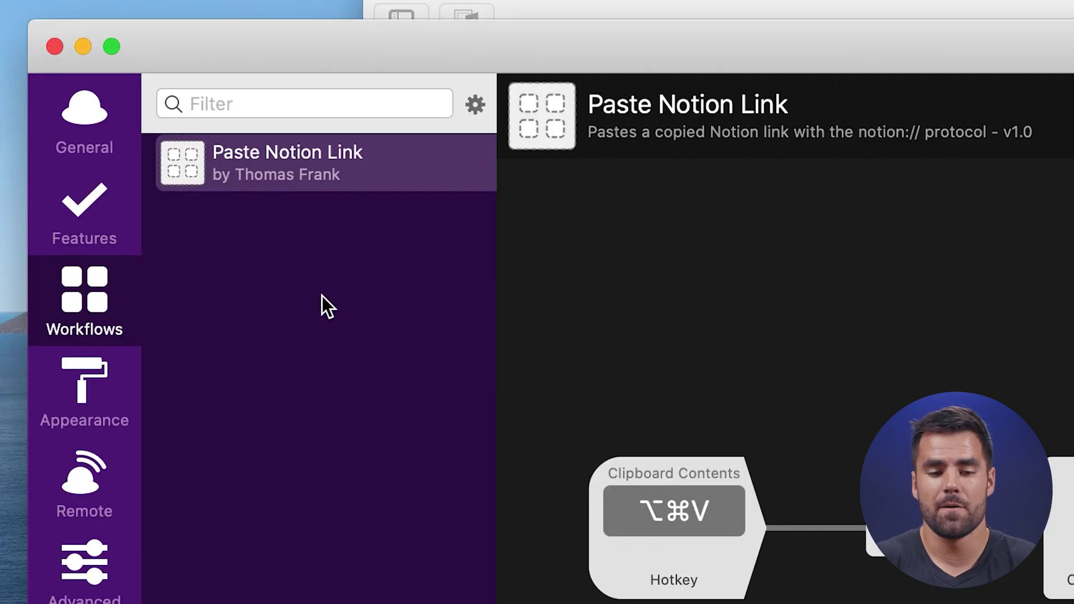
click(305, 167)
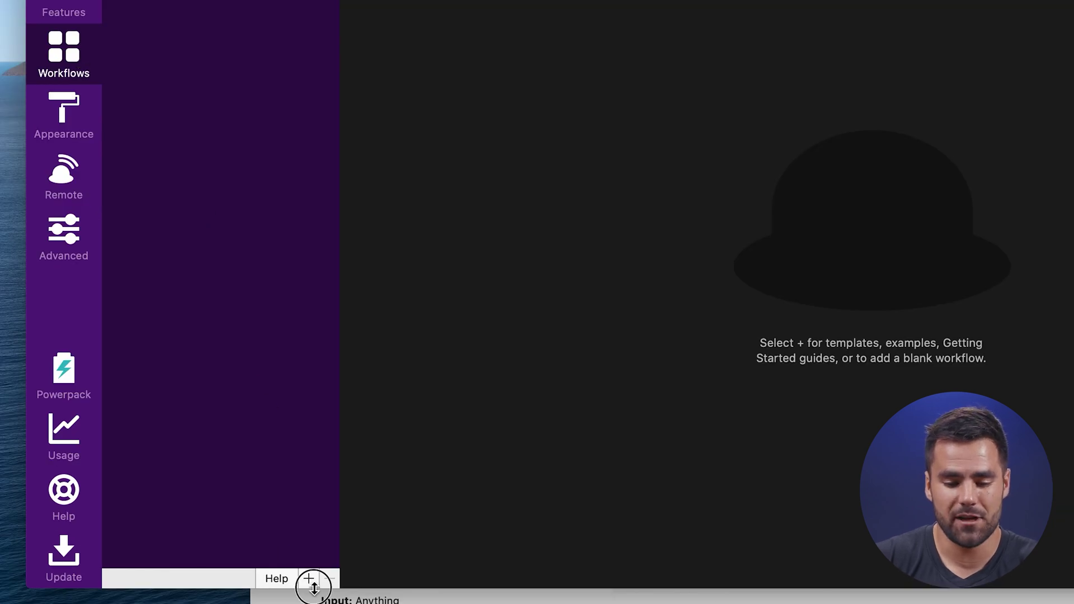
Create a Blank Workflow titled 'Paste Notion Links 2' from the + menu.
click(312, 583)
click(253, 582)
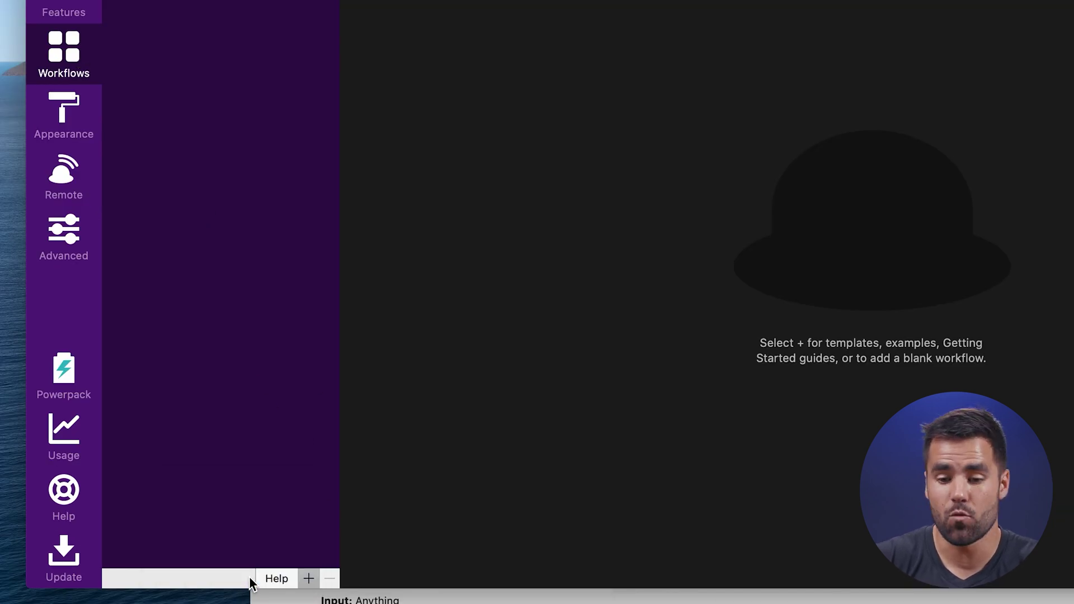
text(Paste Notion Links 2)
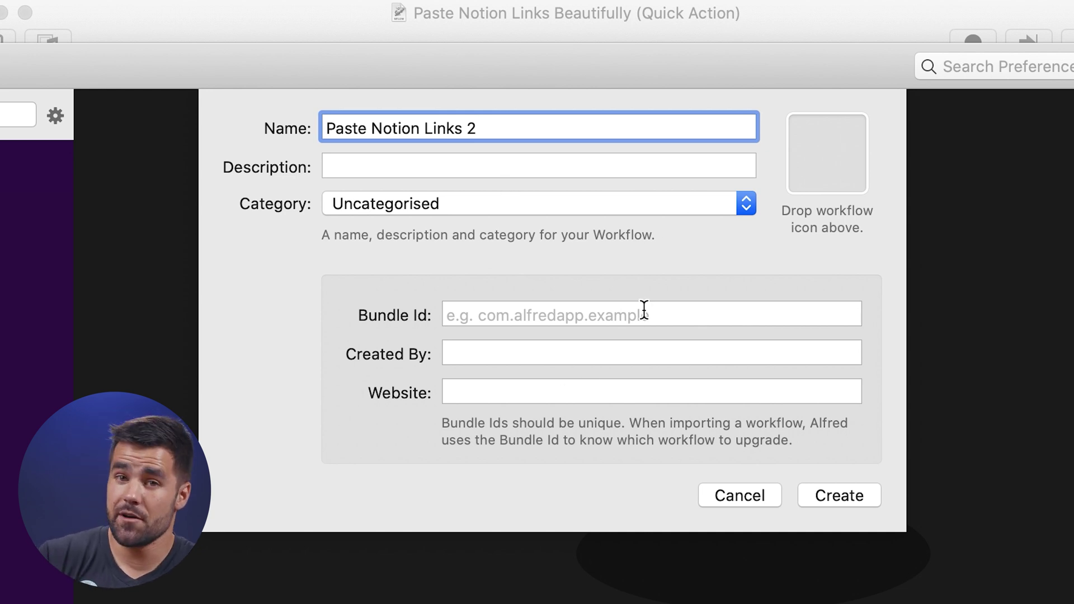
click(845, 495)
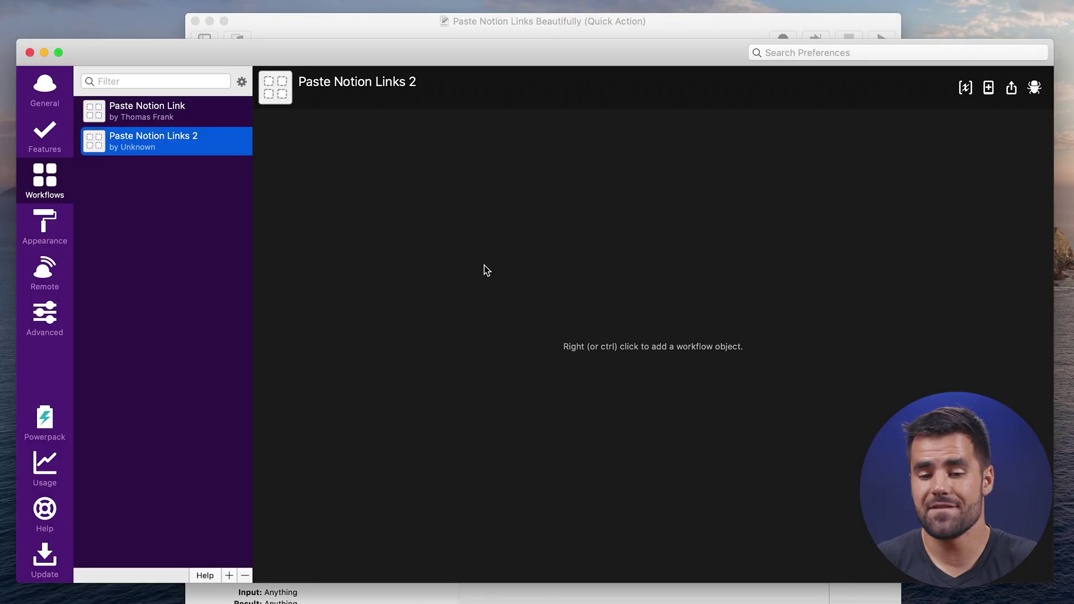
Add a Hotkey trigger recording ⌥⌘M, with macOS Clipboard Contents as its argument.
right_click(415, 320)
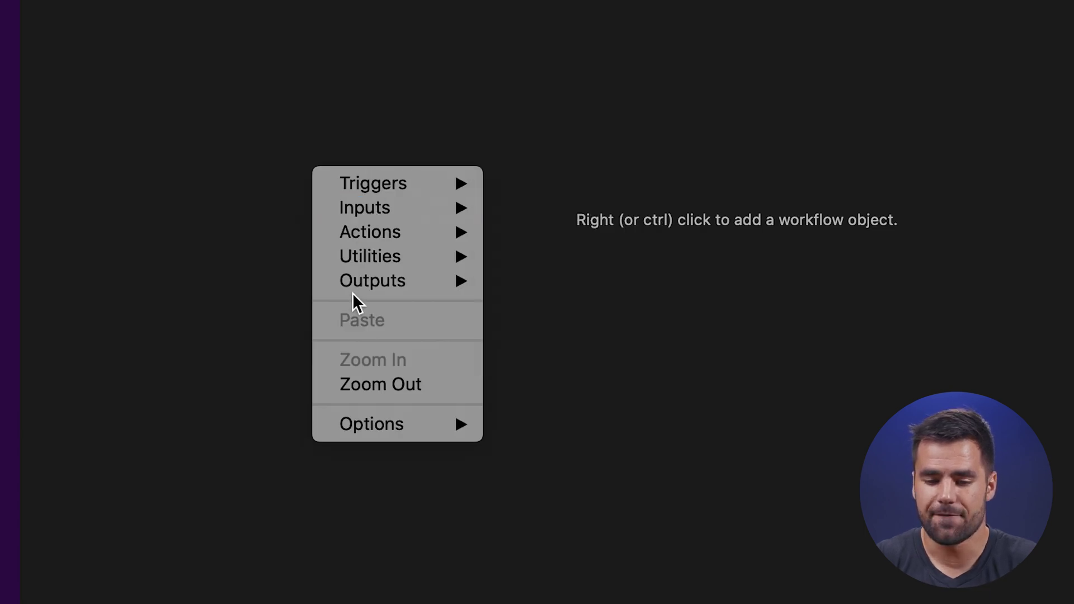
mouse_move(476, 185)
click(557, 186)
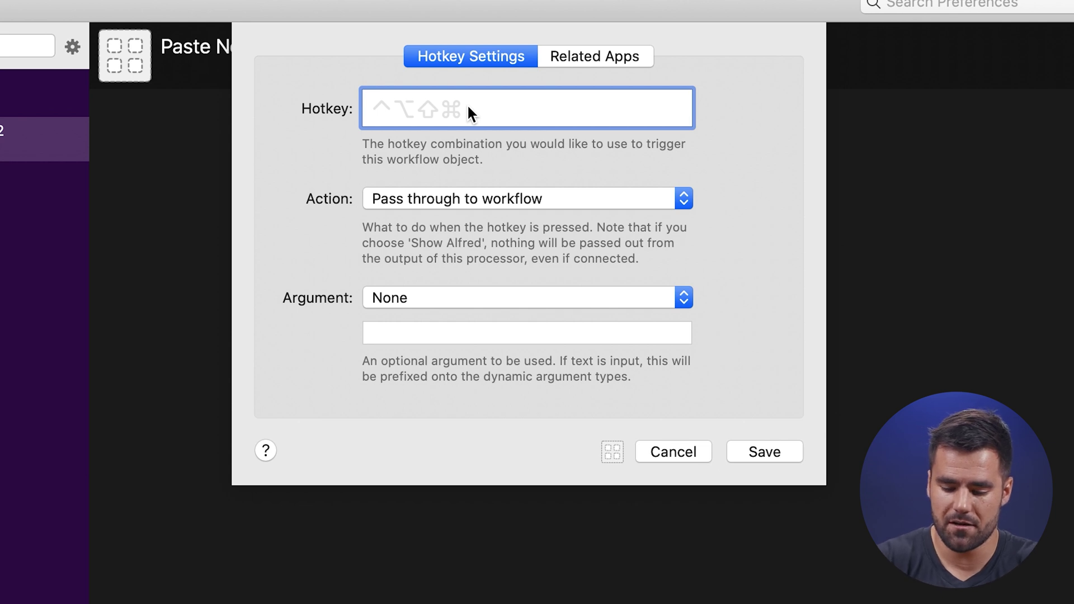
key(alt+super+m)
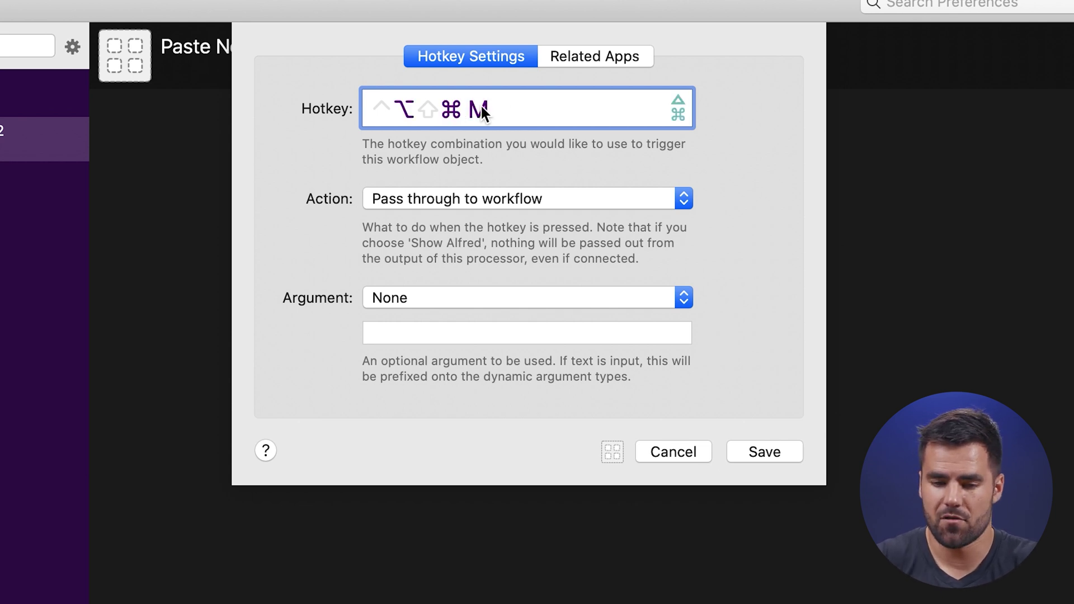
click(632, 162)
mouse_move(269, 265)
mouse_down()
mouse_move(594, 358)
mouse_move(755, 367)
mouse_up()
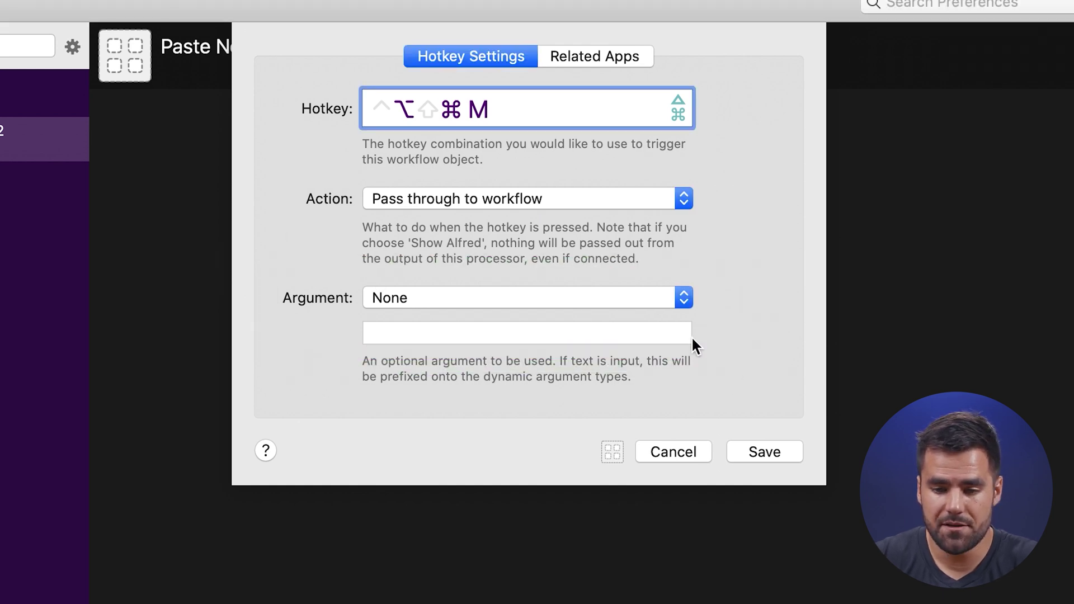
click(669, 300)
click(512, 352)
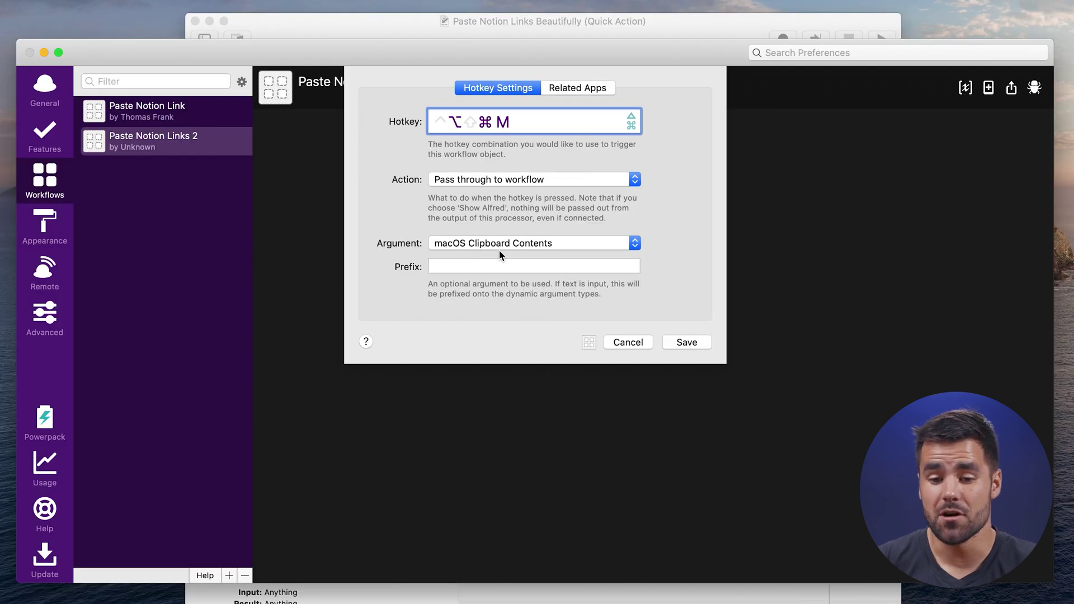
click(698, 342)
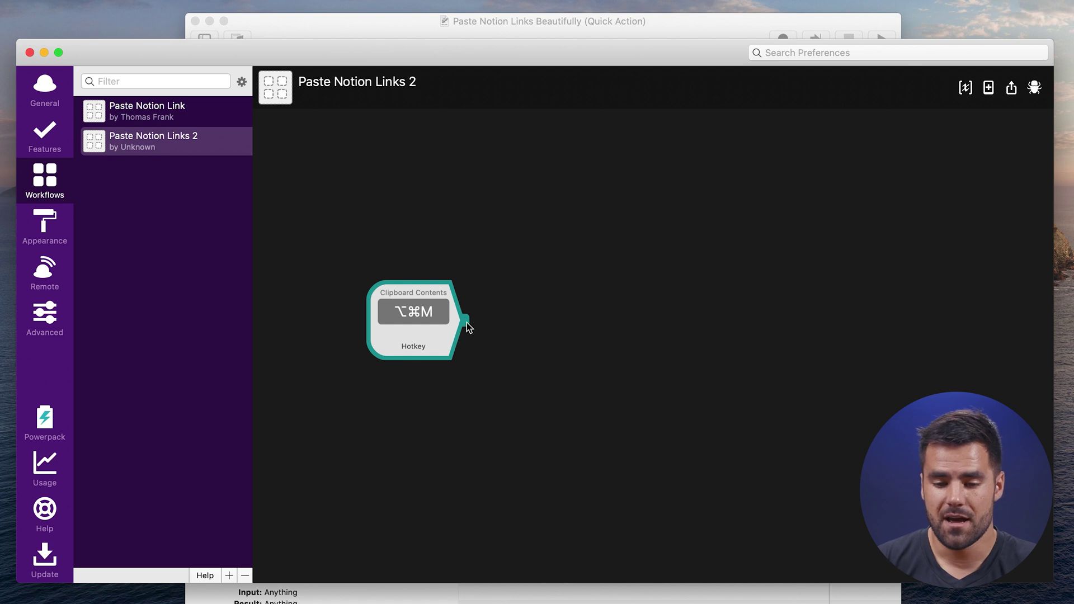
Connect a Replace utility after the hotkey that turns 'https' into 'notion'.
drag(564, 316, 564, 315)
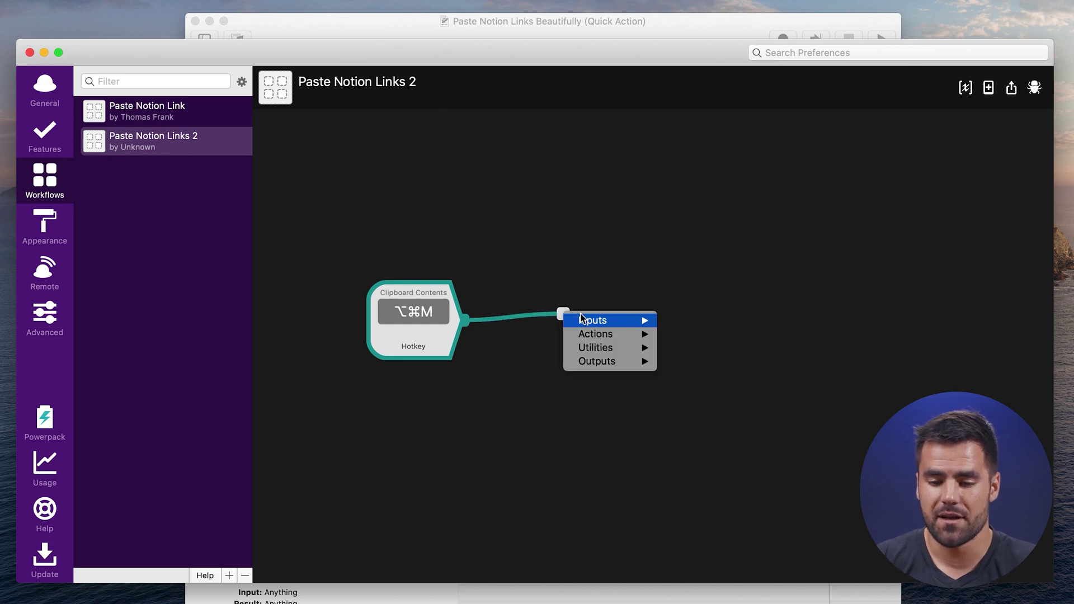
mouse_move(615, 355)
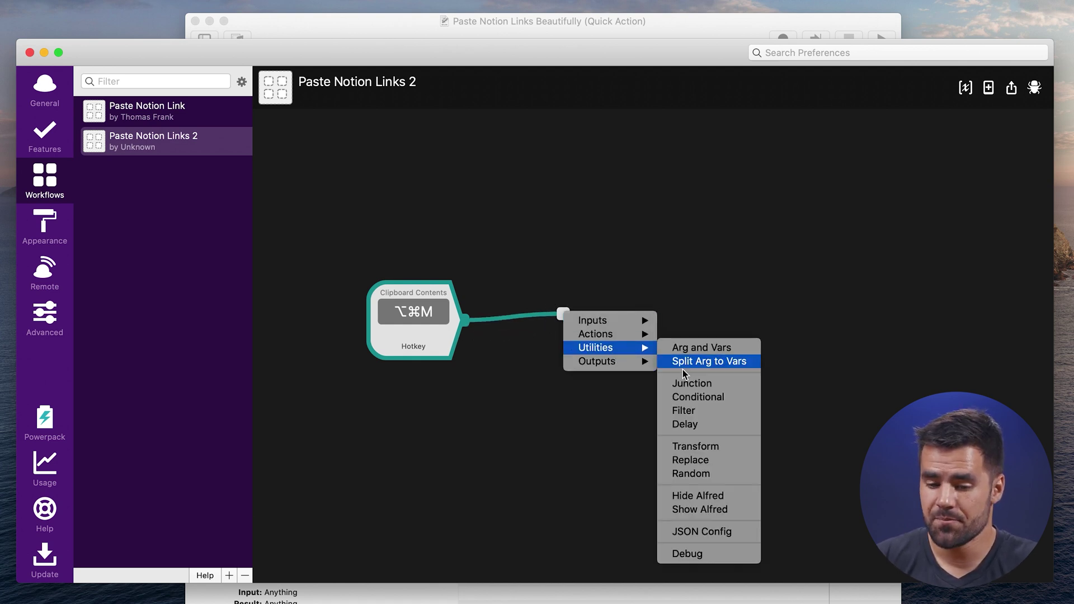
click(704, 460)
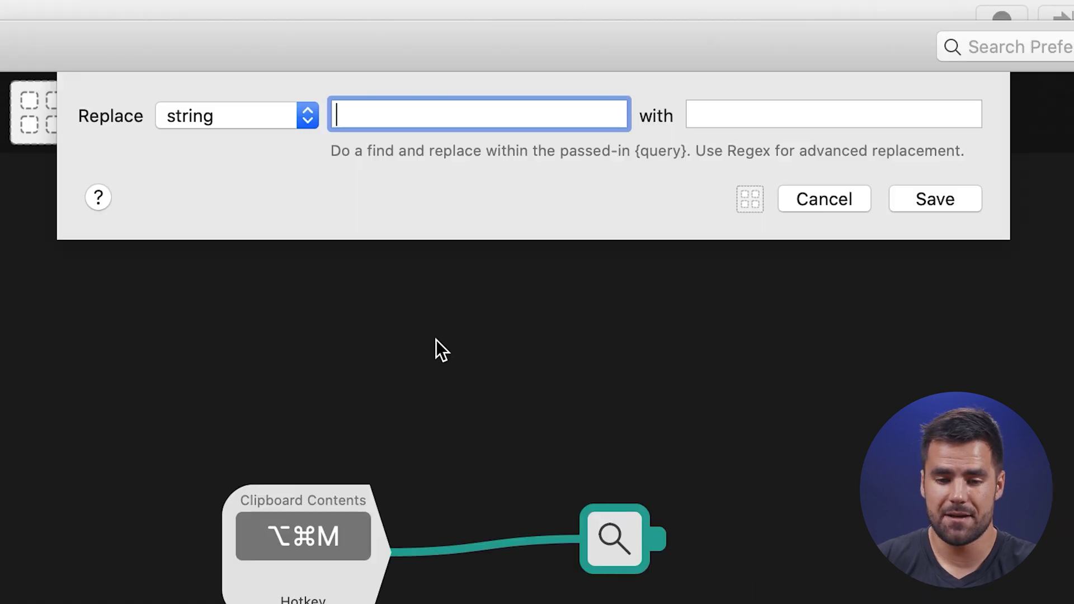
text(https)
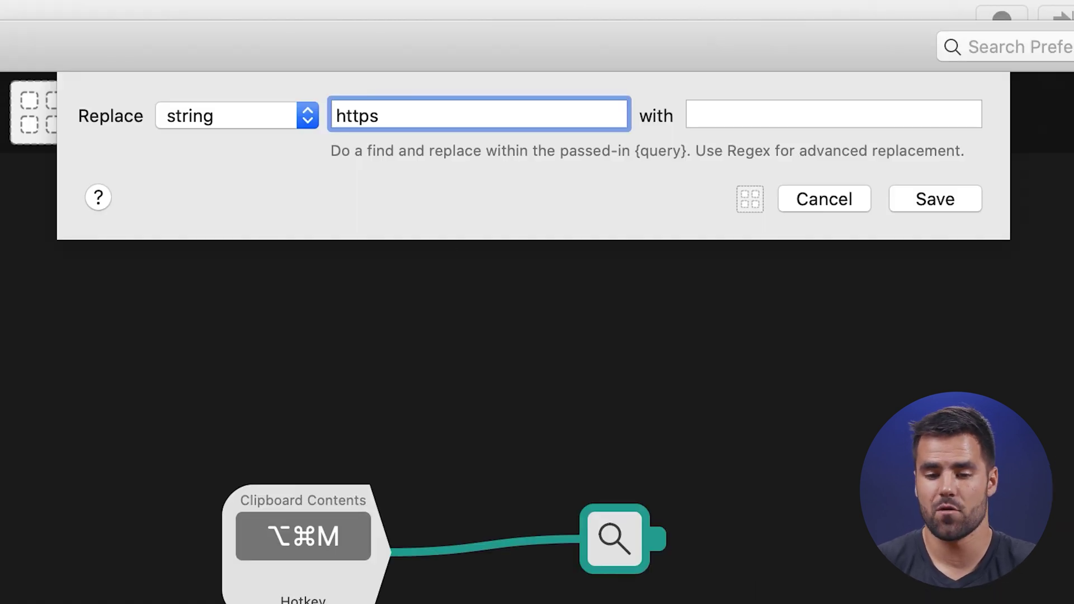
click(740, 102)
text(notion)
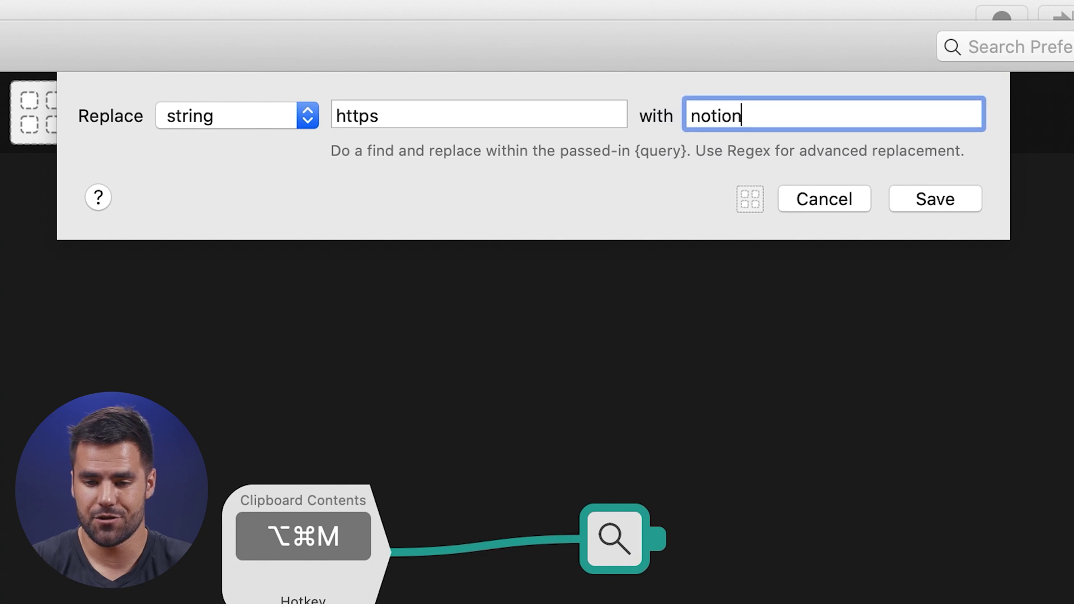
click(944, 204)
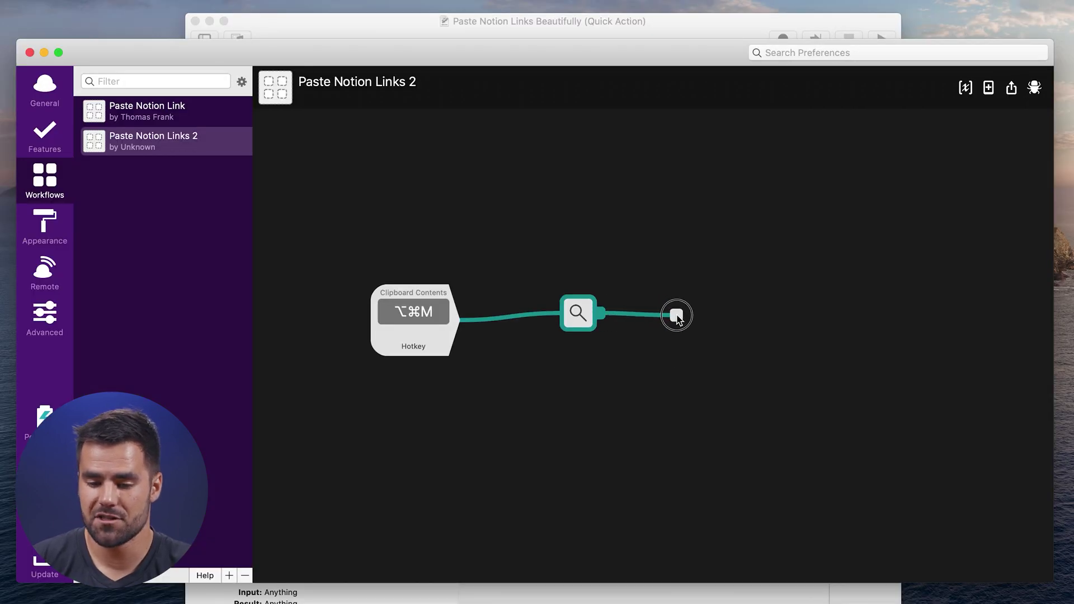
Add a Copy to Clipboard output after the Replace step.
drag(673, 317, 677, 315)
mouse_move(739, 372)
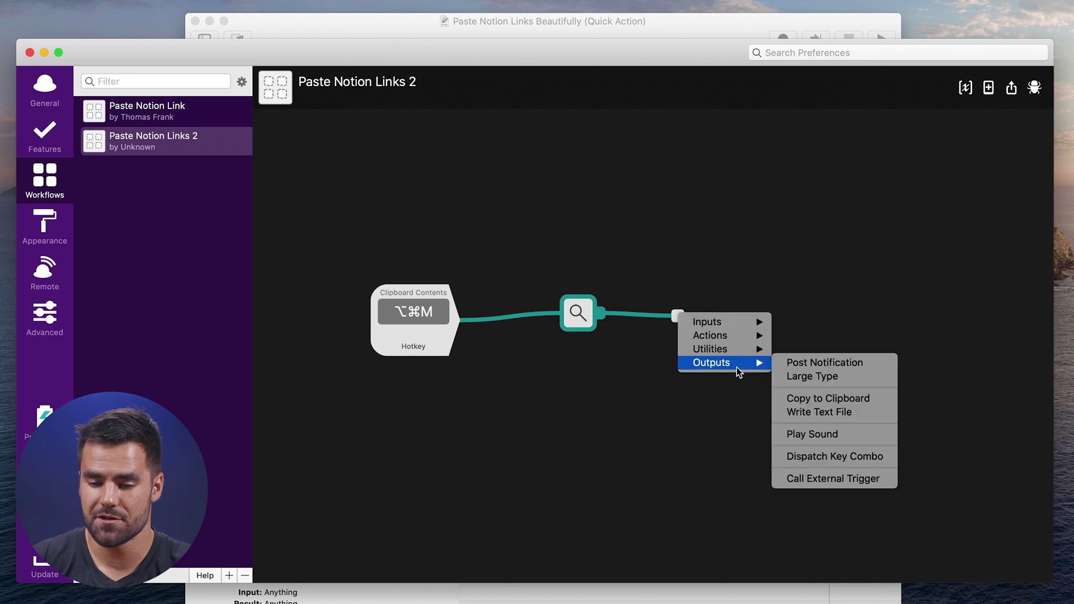
click(815, 399)
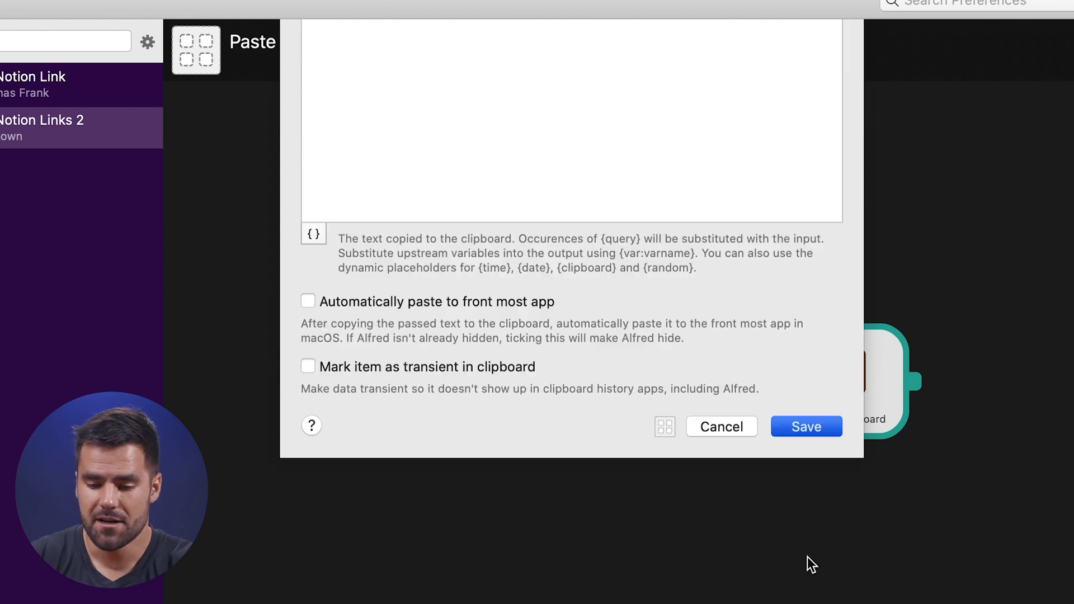
click(817, 550)
Add a Dispatch Key Combo output sending ⌘V after the clipboard step.
drag(847, 318, 853, 317)
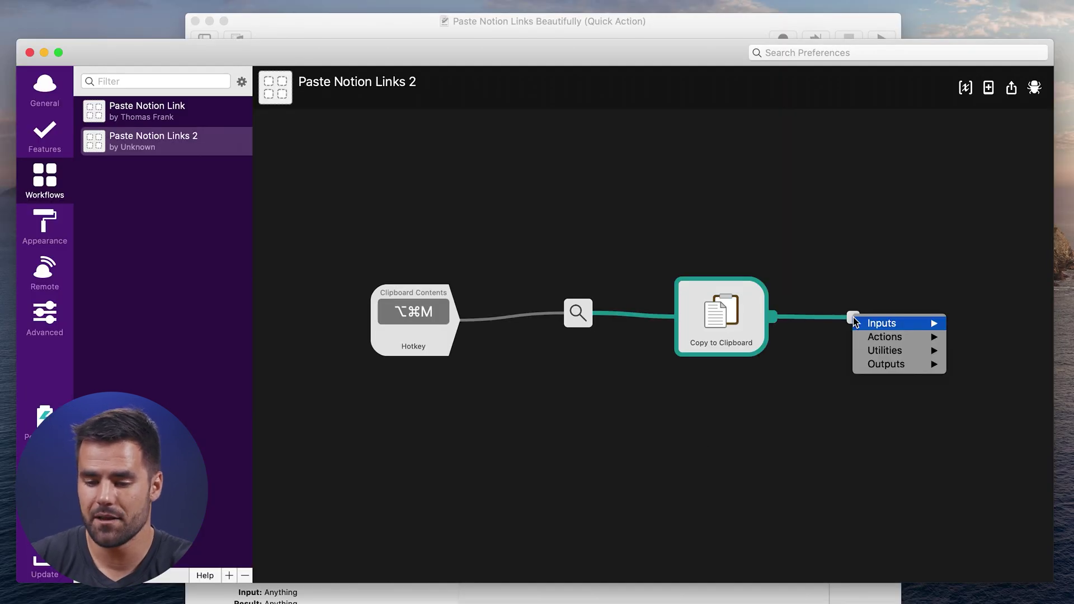
mouse_move(904, 364)
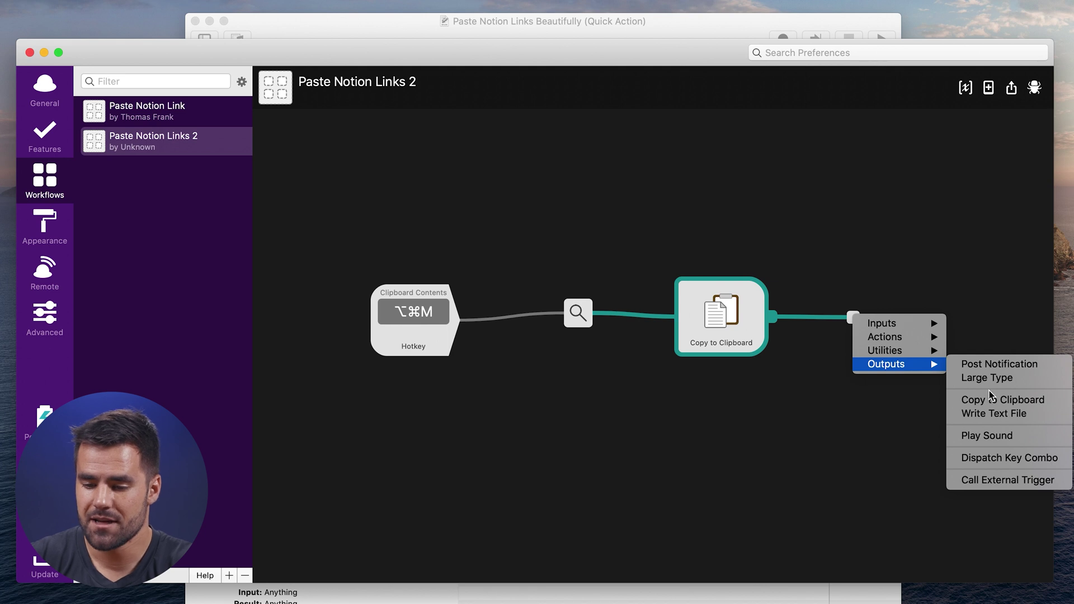
click(1024, 460)
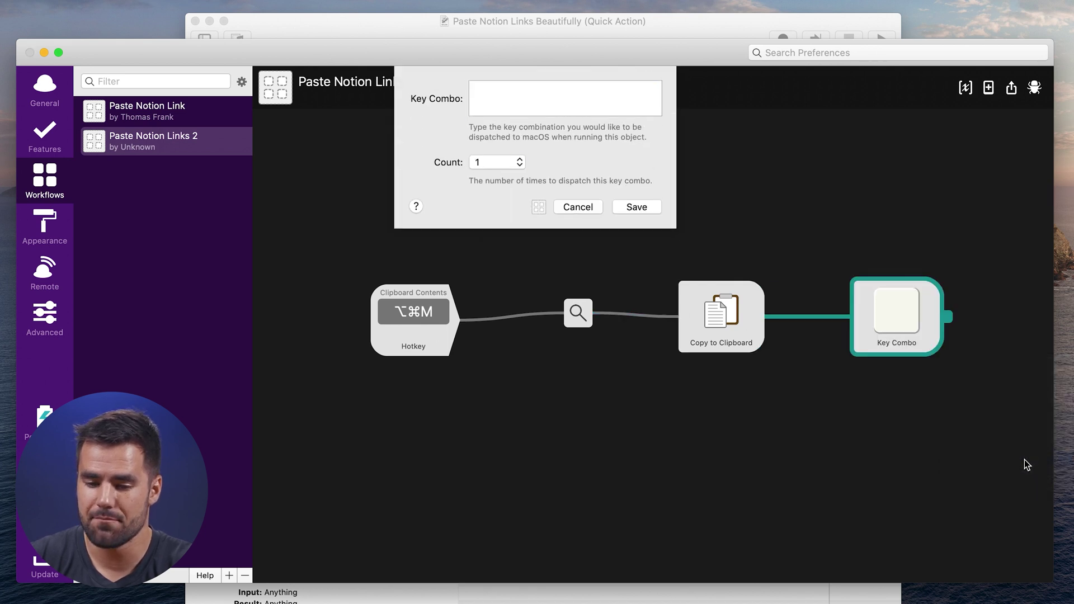
key(super+v)
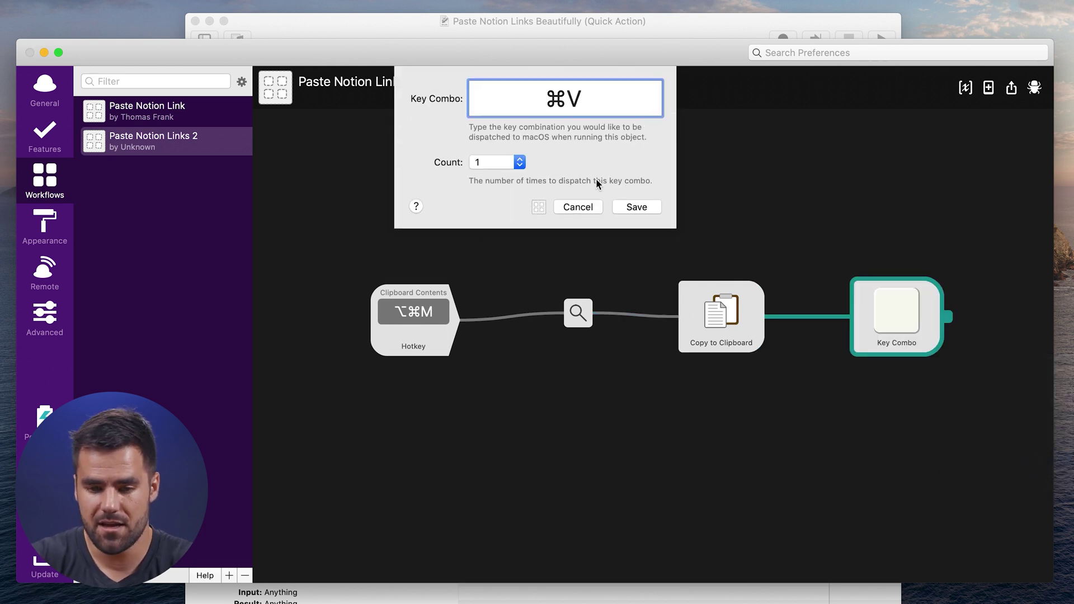
click(641, 207)
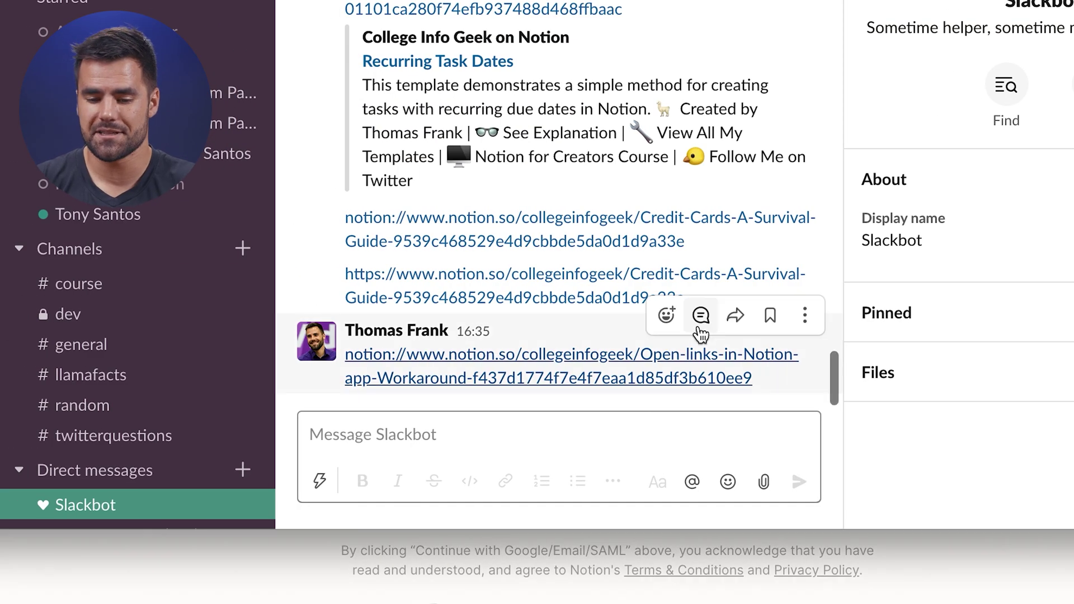
Send the Workaround link to Slackbot as plain https, then again converted to notion://.
click(513, 447)
key(super+v)
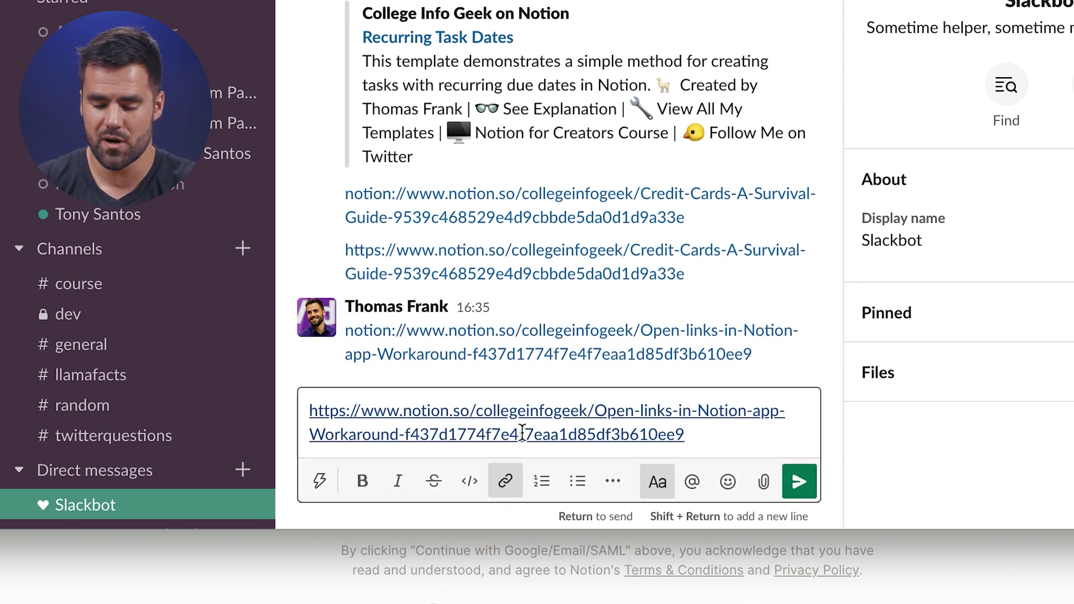
key(Return)
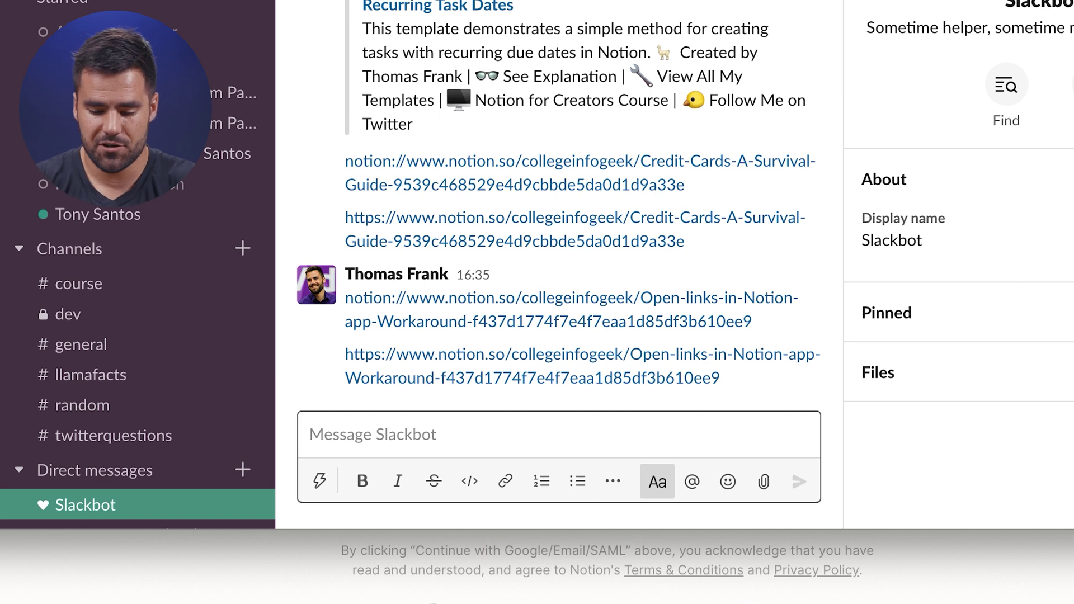
key(super+v)
key(Return)
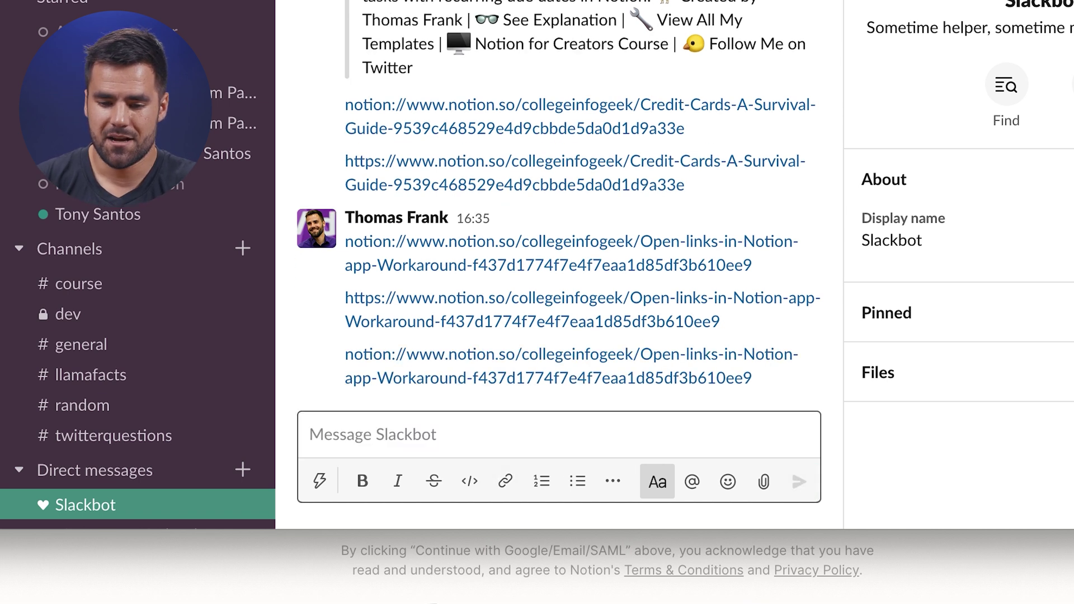